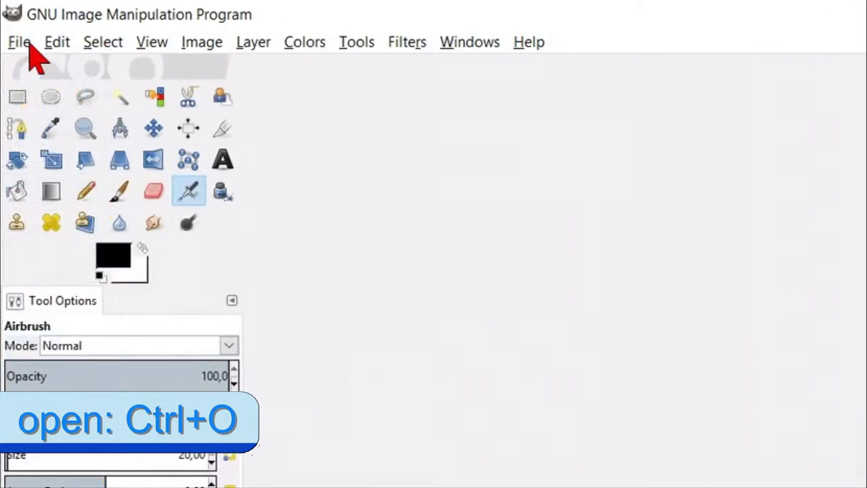
Open the photo '01 tu 26 office.jpg' (2301×1536) from the File menu.
left_click(27, 44)
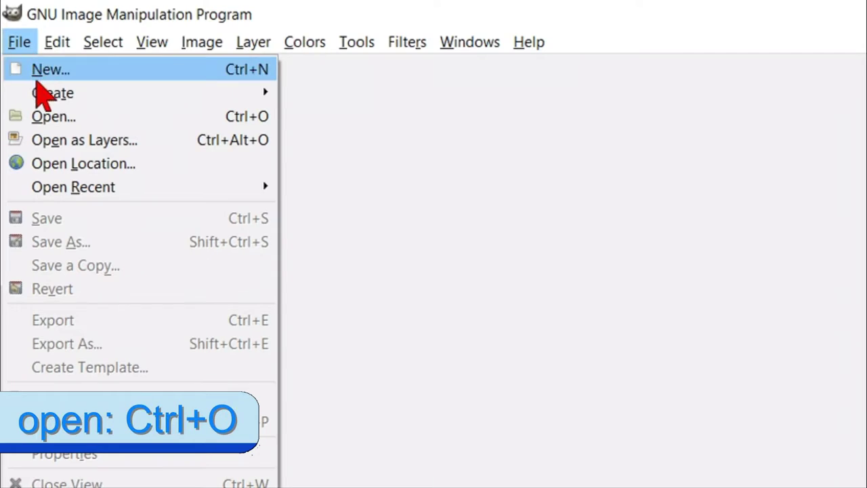
left_click(56, 117)
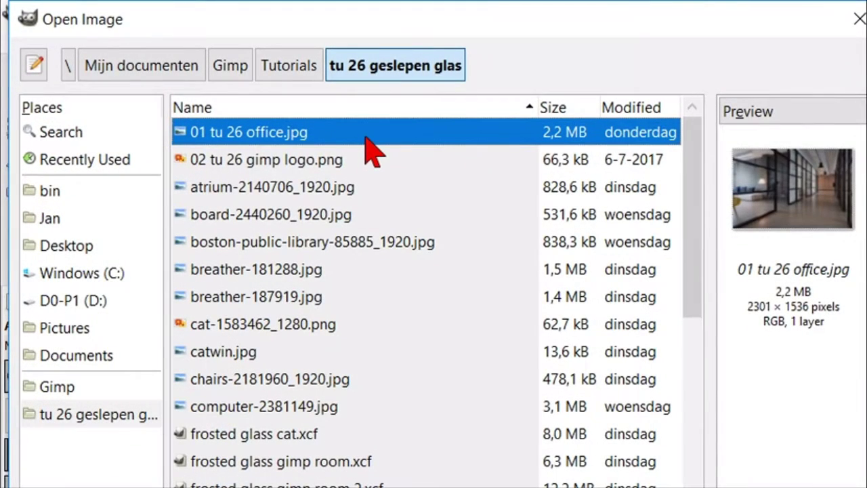
double_click(367, 138)
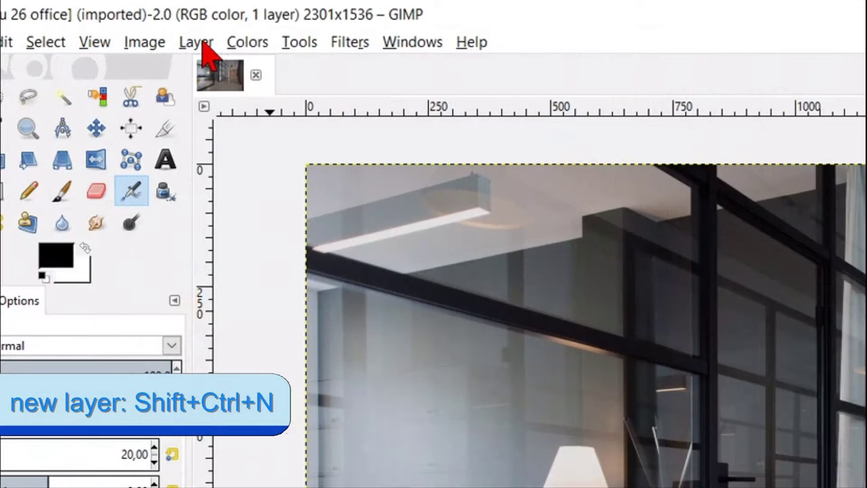
Add a new transparent-filled layer named 'glass'.
left_click(196, 42)
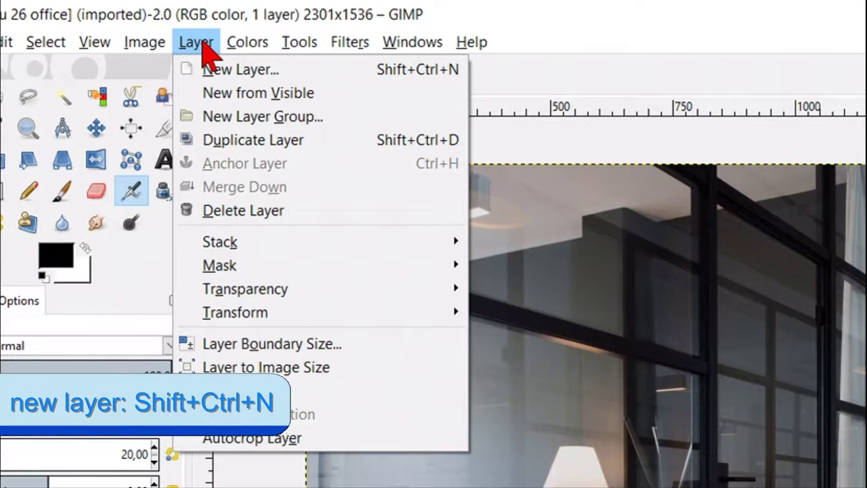
left_click(216, 69)
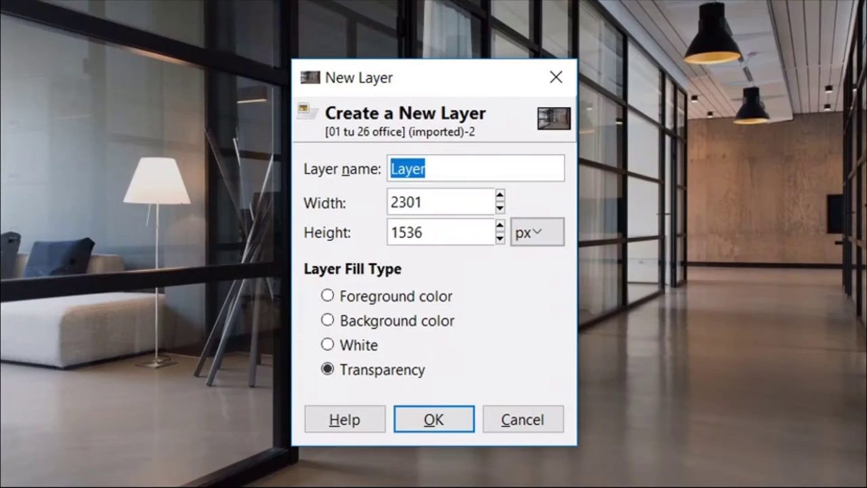
type("glass")
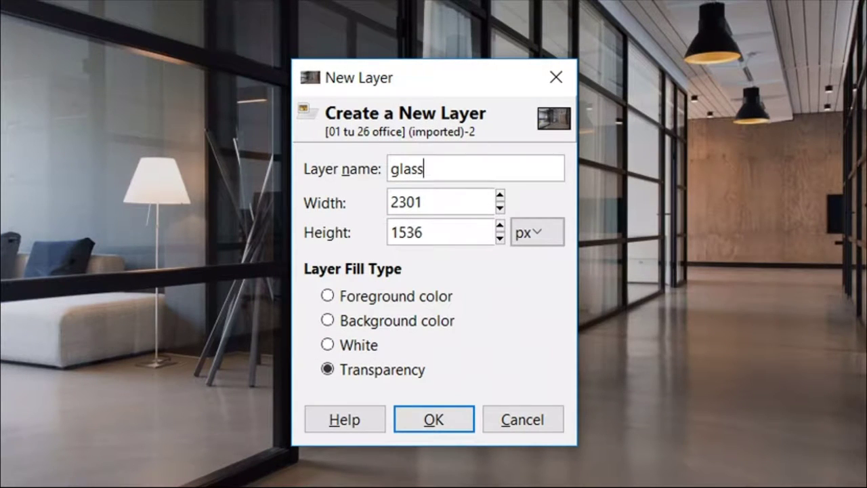
left_click(432, 424)
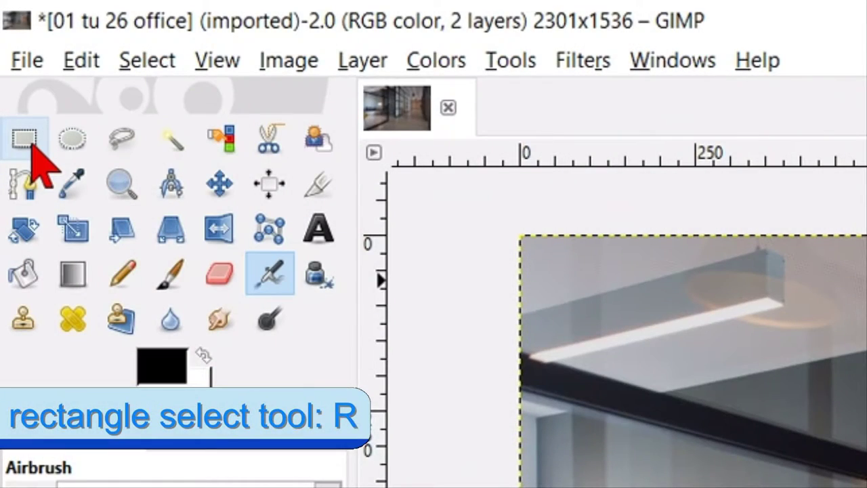
Draw a wide rectangular selection across the middle band of the photo.
left_click(27, 141)
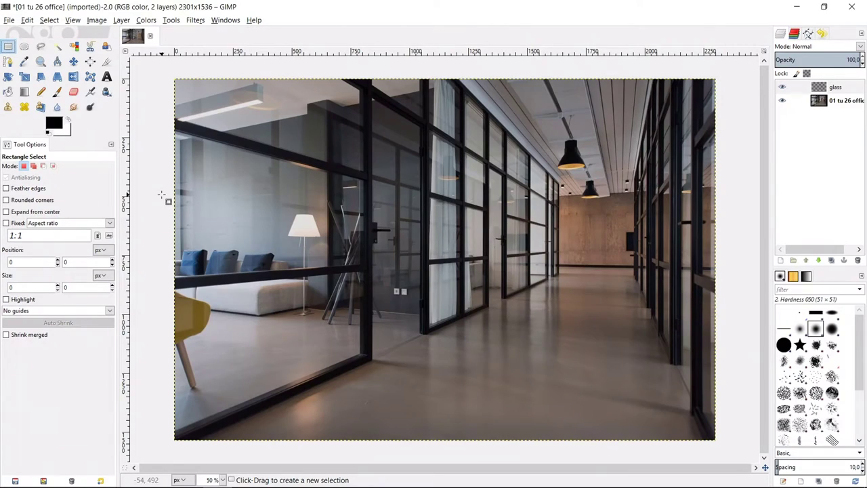
left_click_drag(161, 195, 736, 346)
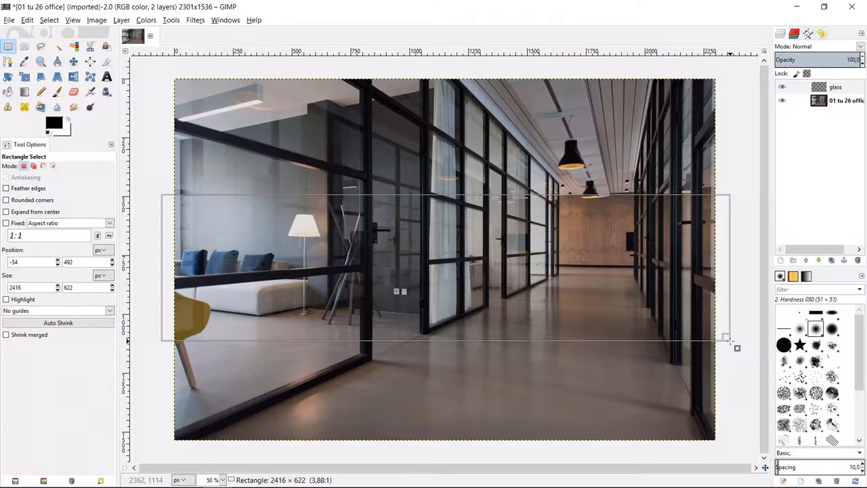
left_click_drag(737, 348, 737, 347)
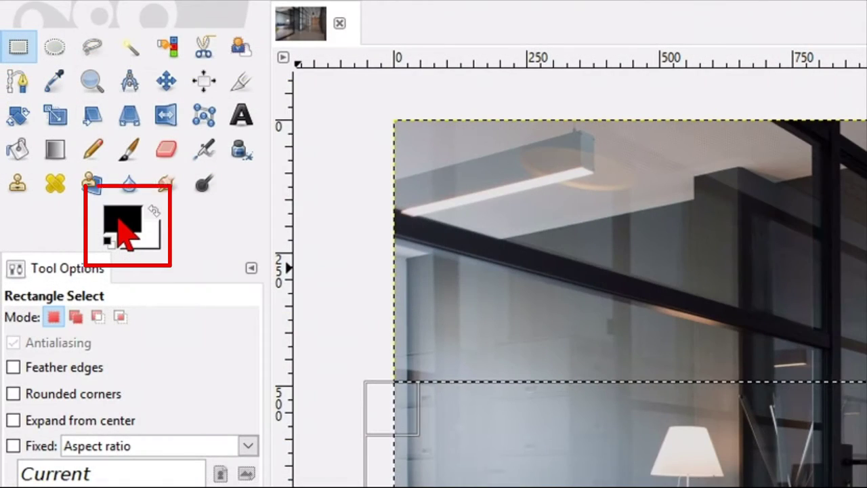
Set the foreground colour to hex cbcbcb and bucket-fill the selected band with it.
left_click(119, 220)
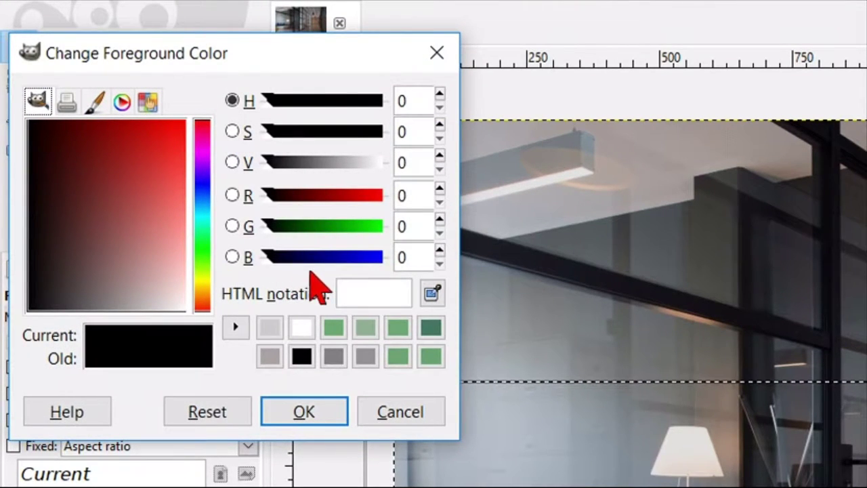
left_click(371, 286)
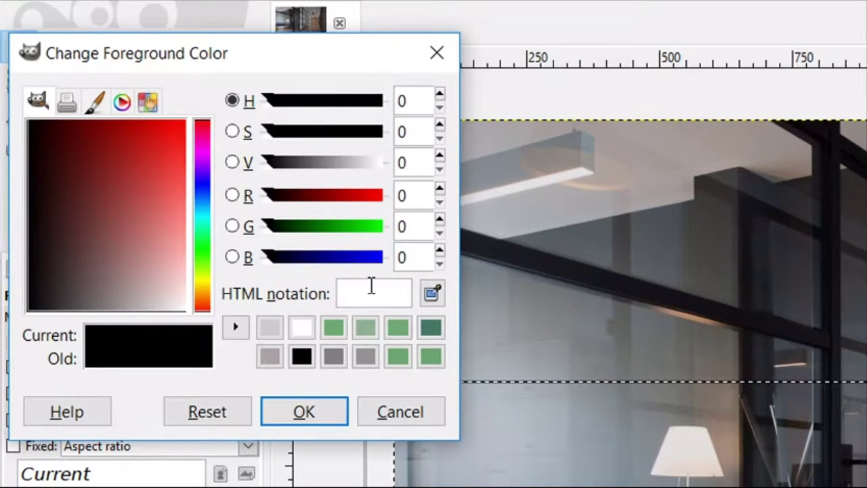
type("cbcbc")
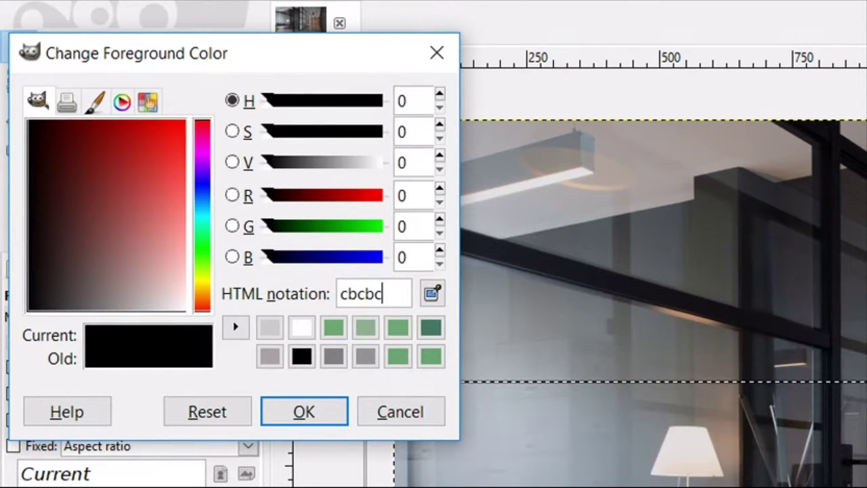
type("b")
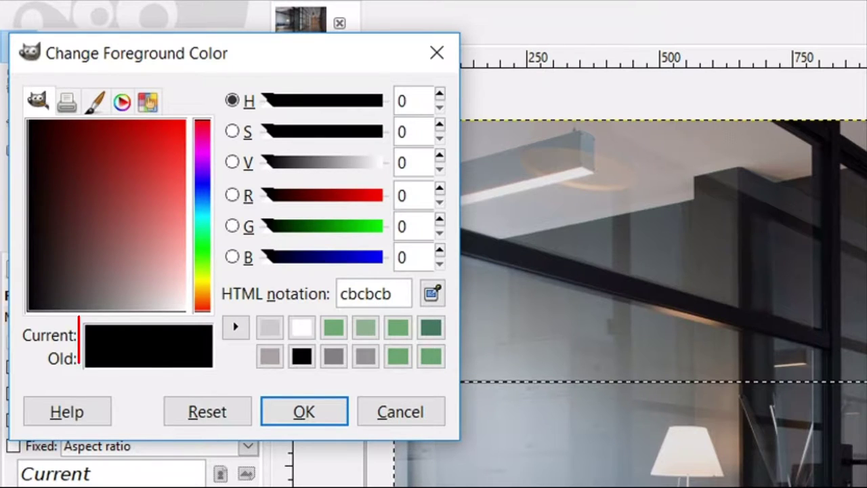
key("Return")
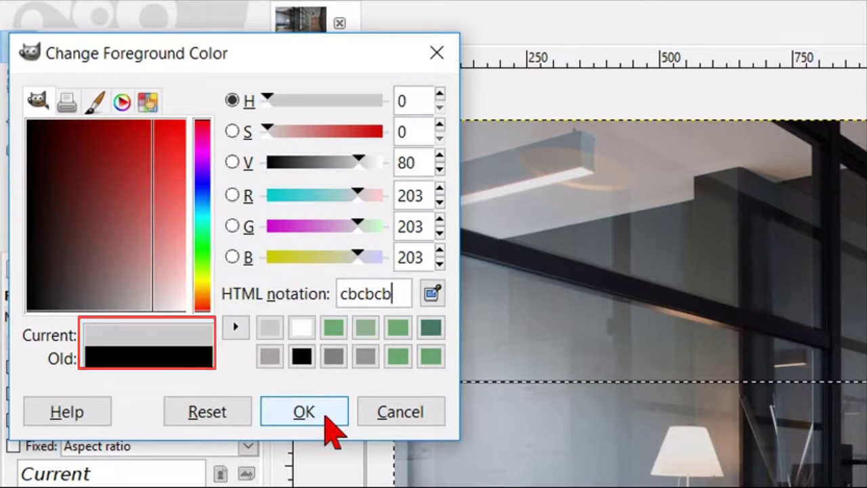
left_click(327, 415)
left_click(19, 151)
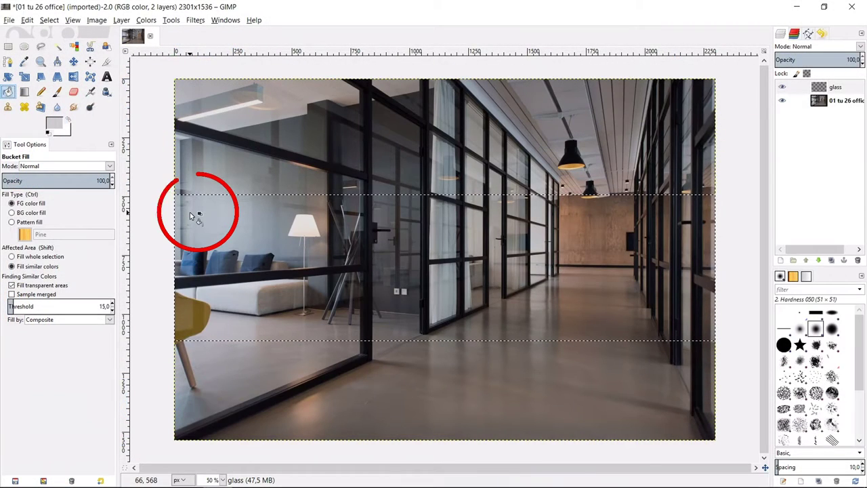
left_click(190, 213)
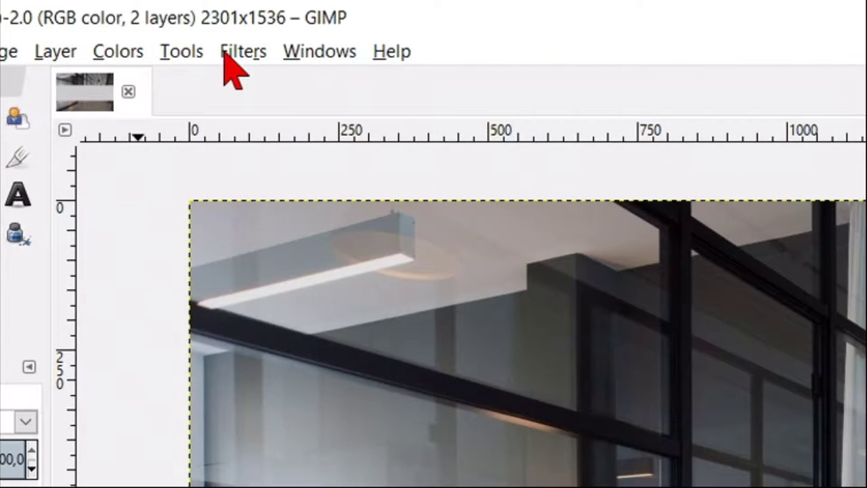
Apply RGB Noise to the band: correlated, not independent RGB, strength 0.10.
left_click(195, 19)
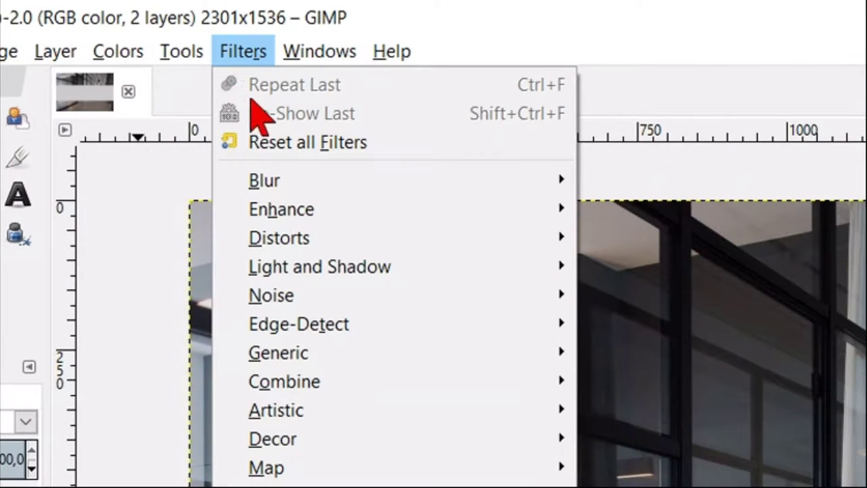
mouse_move(372, 303)
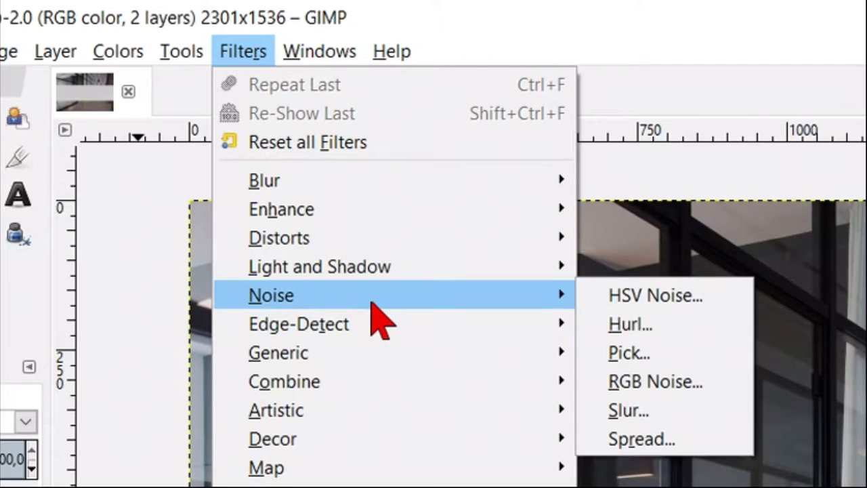
left_click(664, 387)
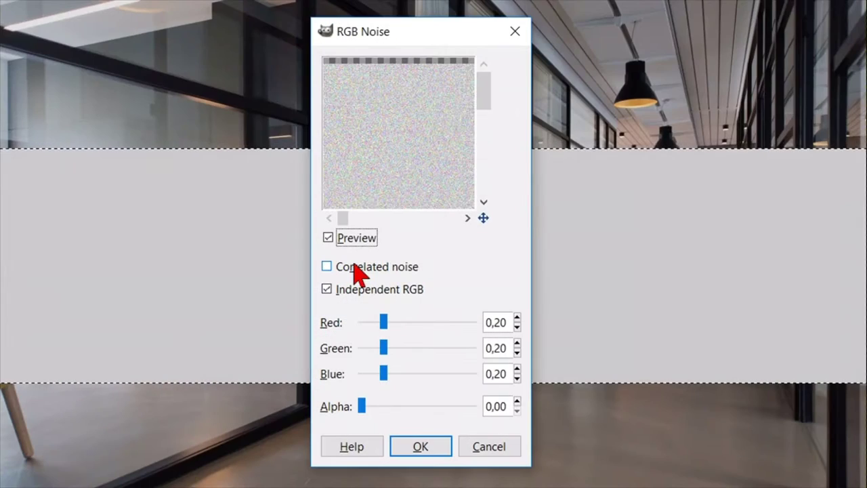
left_click(358, 270)
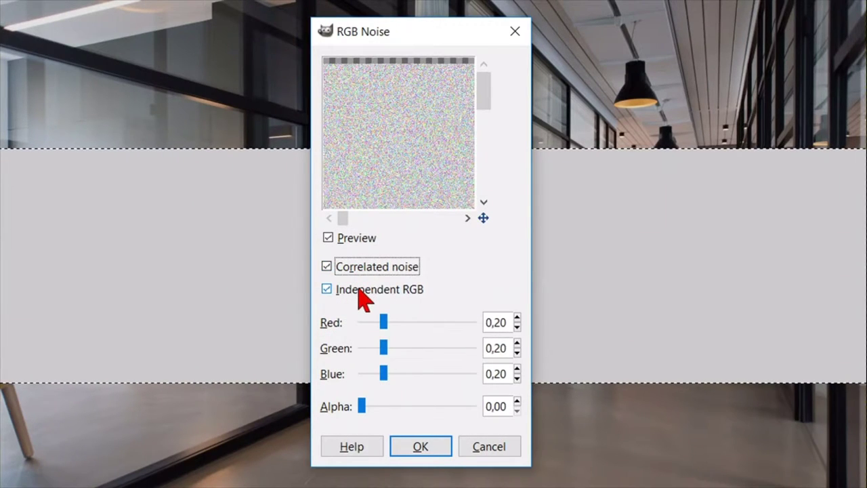
left_click(360, 293)
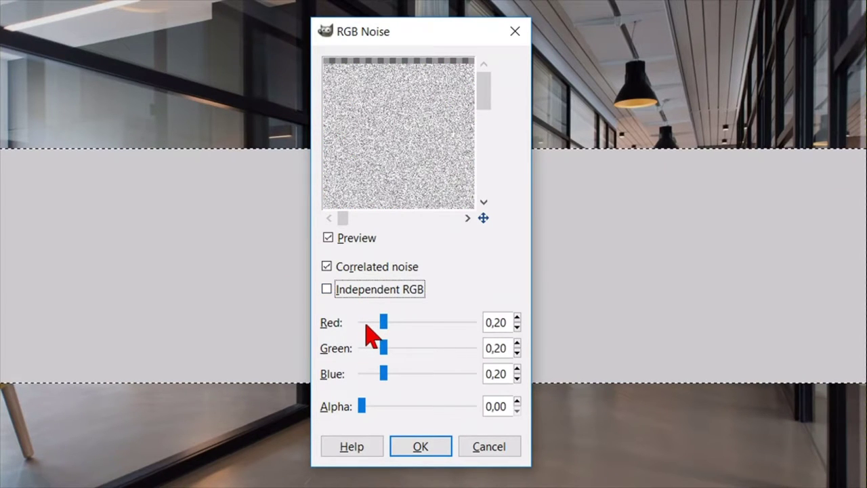
left_click(366, 324)
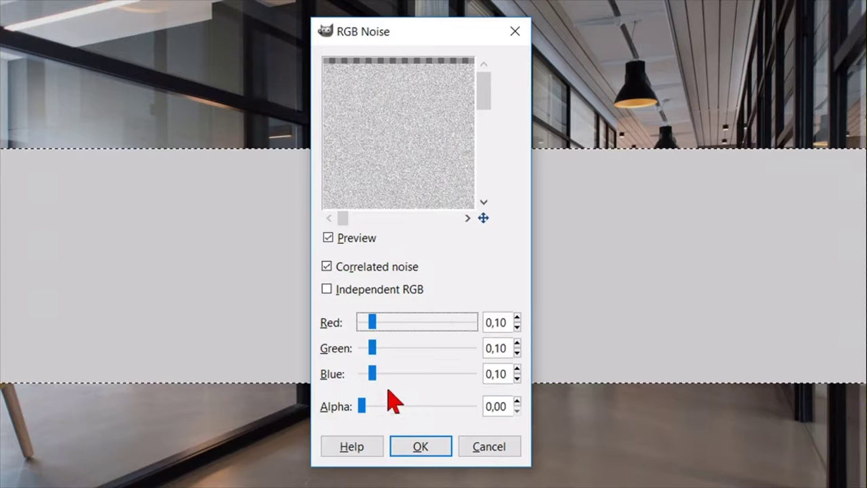
left_click(420, 450)
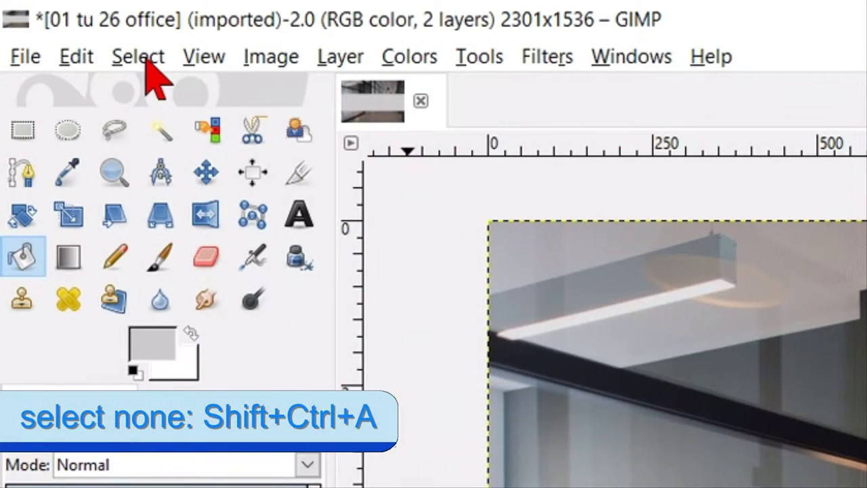
Deselect, autocrop the glass layer, and align it to the image's vertical middle.
left_click(143, 60)
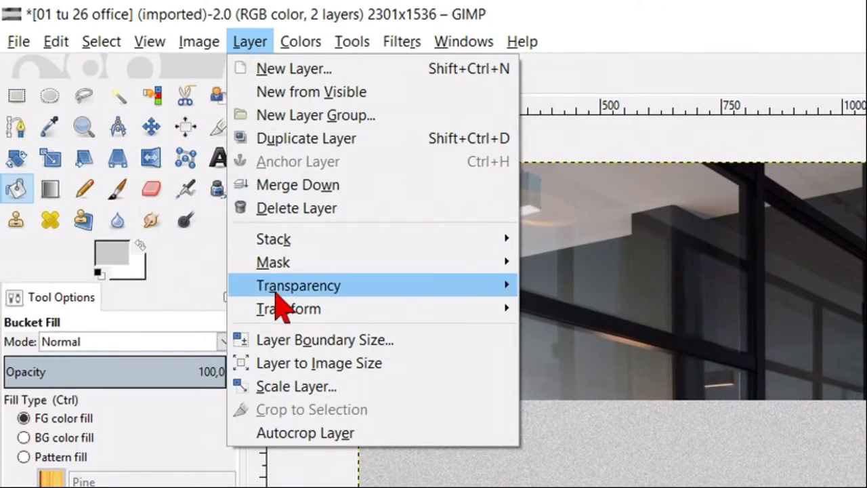
left_click(285, 434)
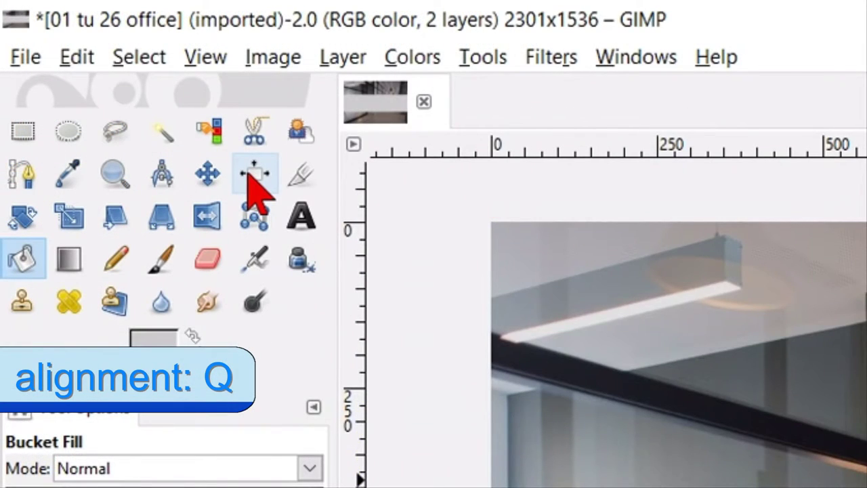
left_click(248, 173)
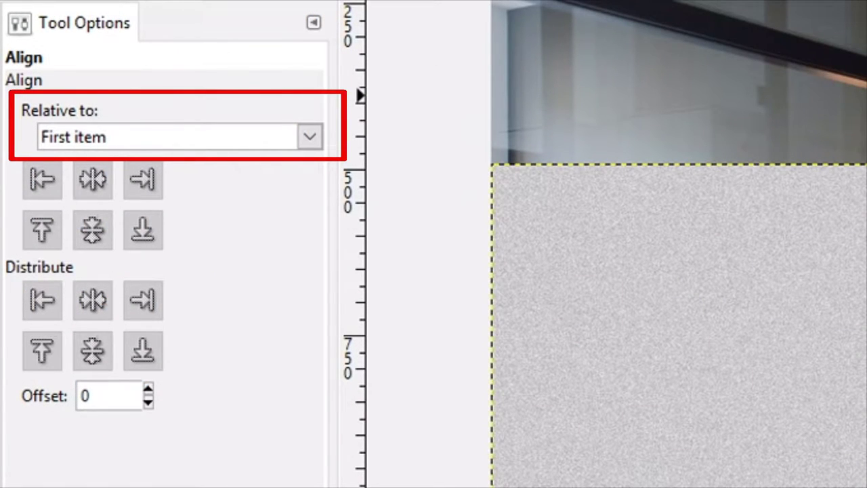
left_click(549, 245)
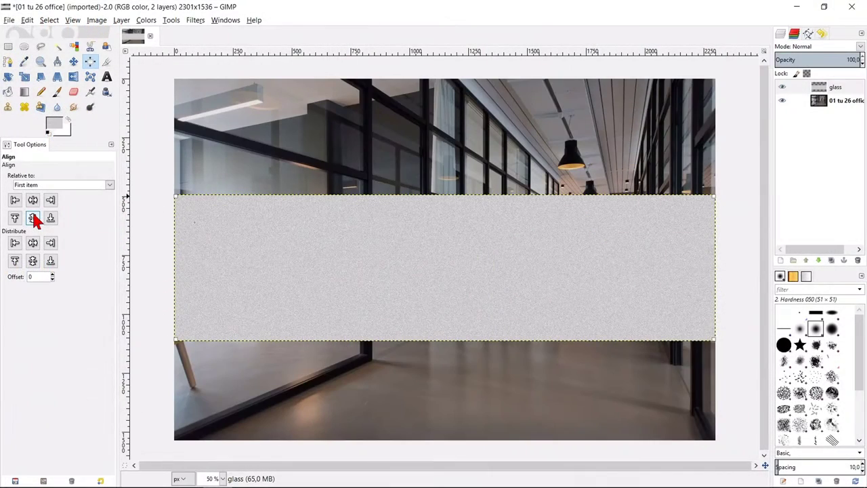
left_click(95, 227)
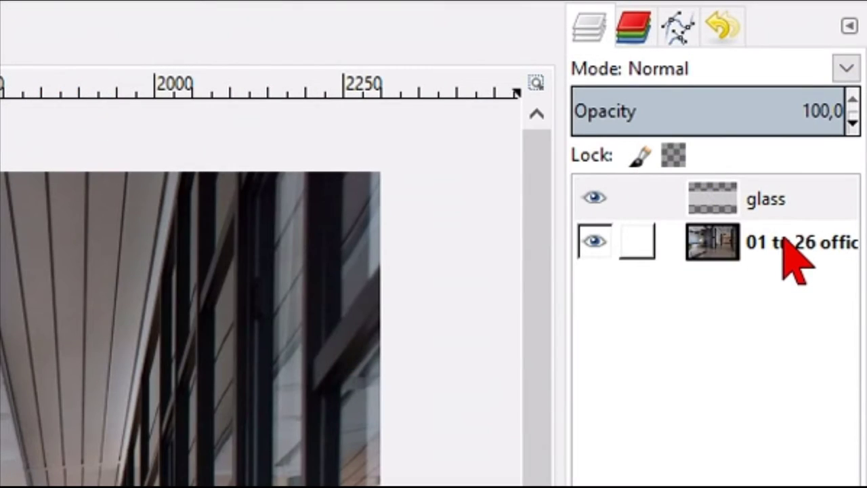
Duplicate the photo layer, rename the copy 'duplicate', and raise it above glass.
left_click(790, 244)
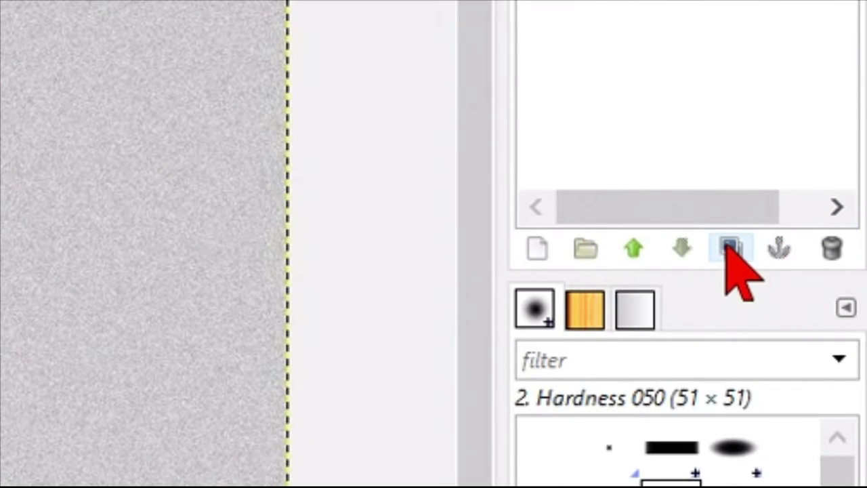
left_click(730, 248)
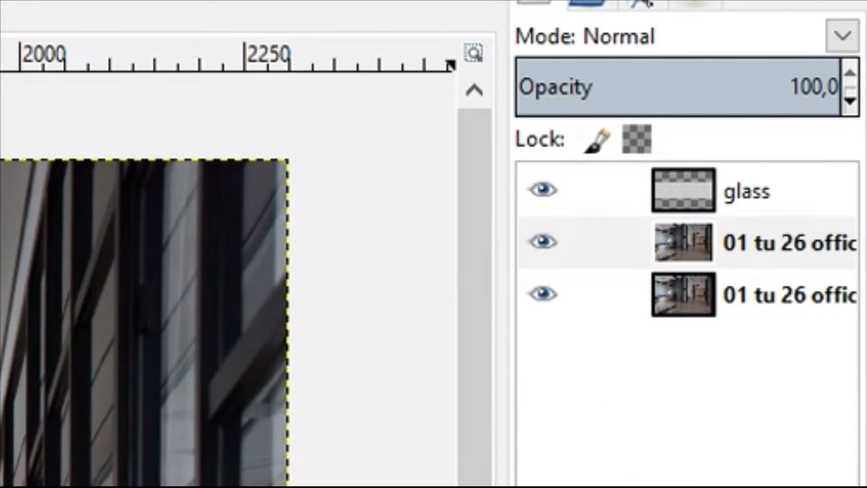
left_click(761, 252)
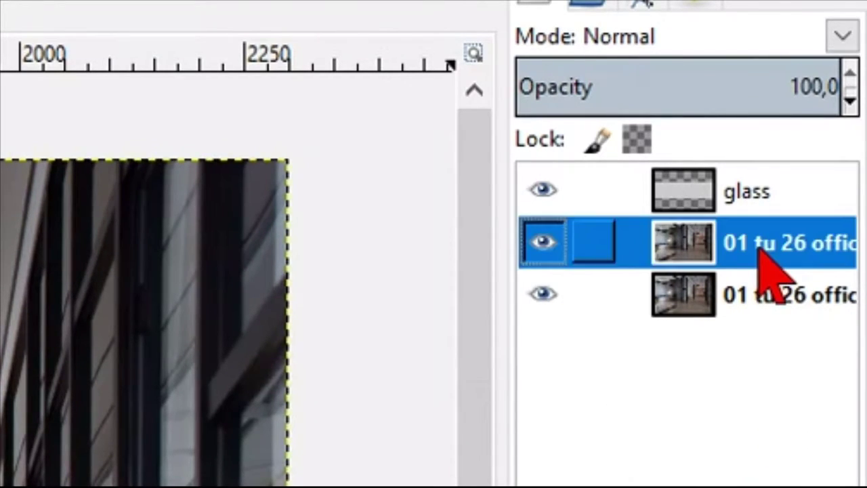
double_click(759, 248)
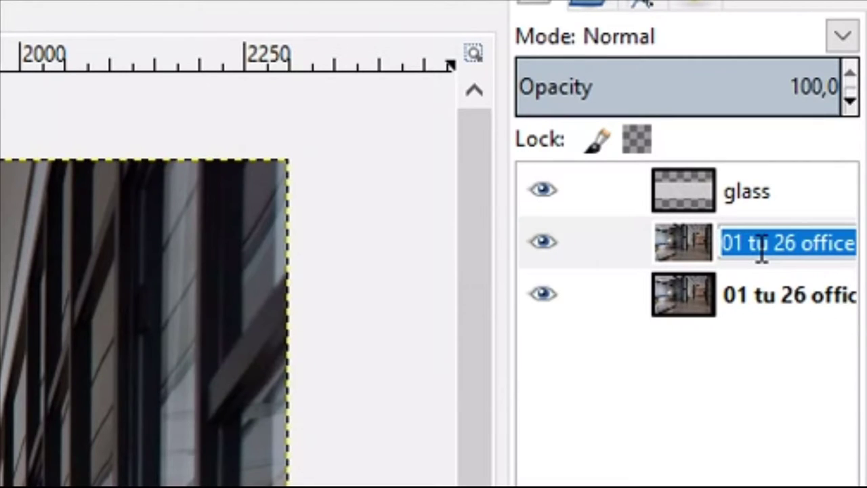
type("du")
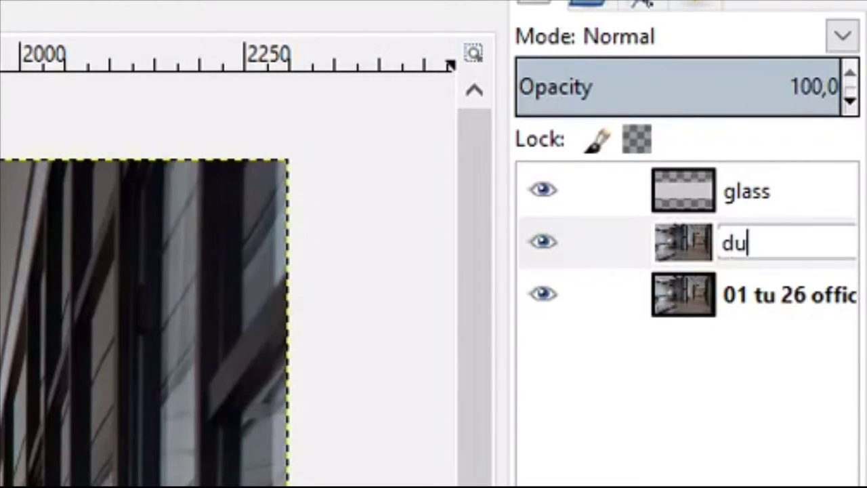
type("plica")
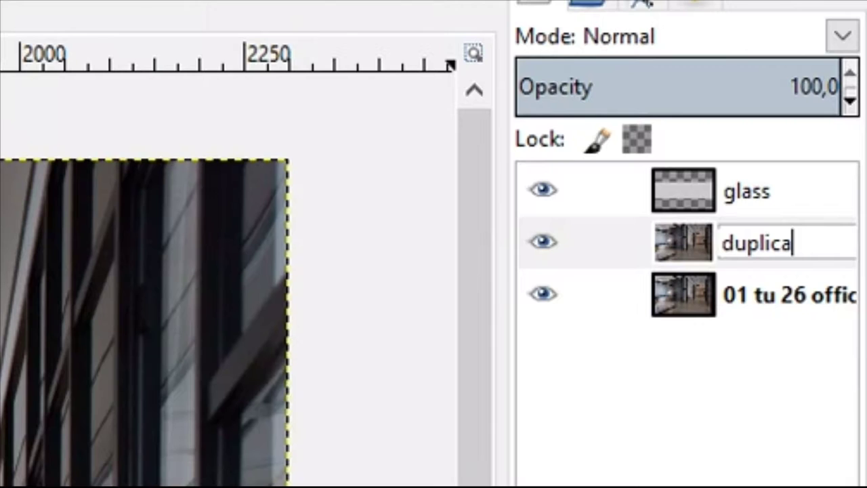
type("te")
key("Return")
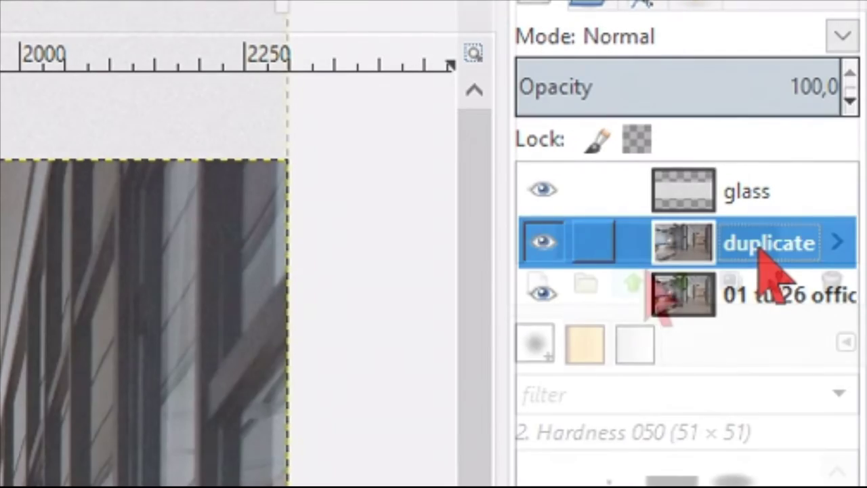
left_click(634, 284)
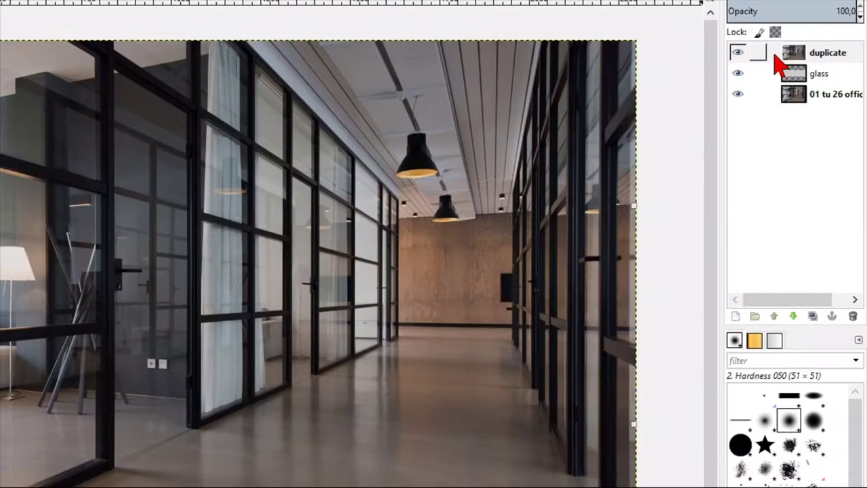
Add an alpha channel to the 'duplicate' layer from its right-click menu.
right_click(782, 62)
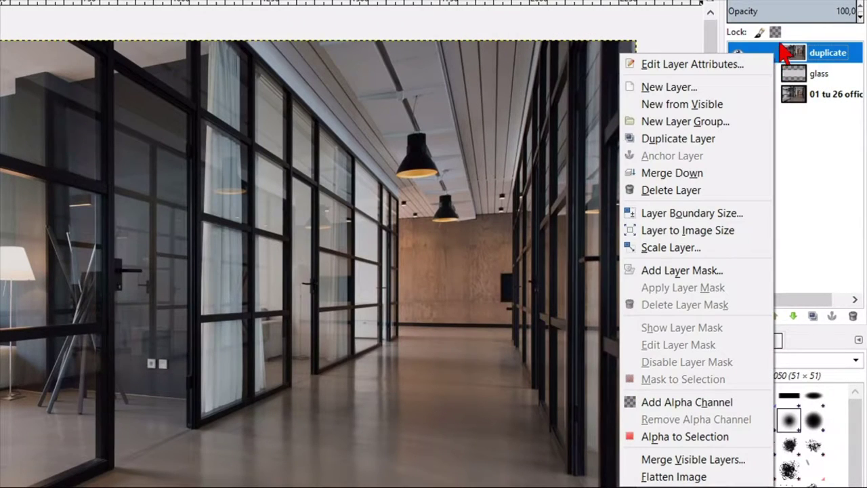
left_click(678, 403)
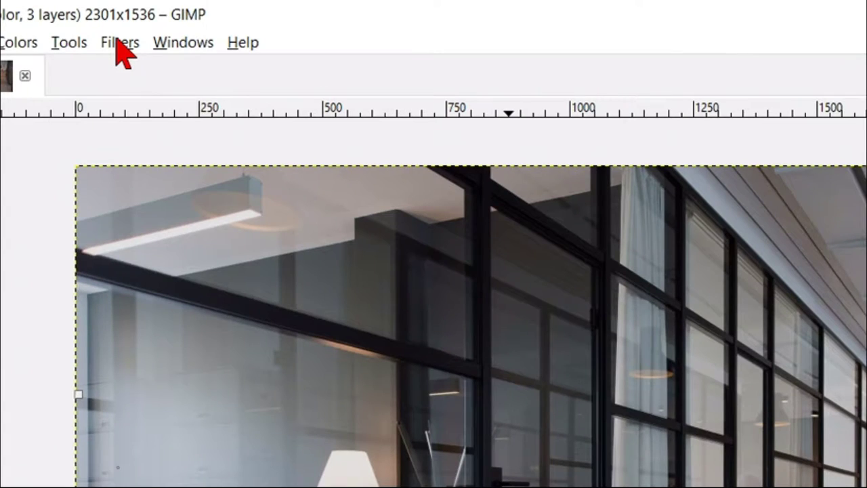
left_click(118, 42)
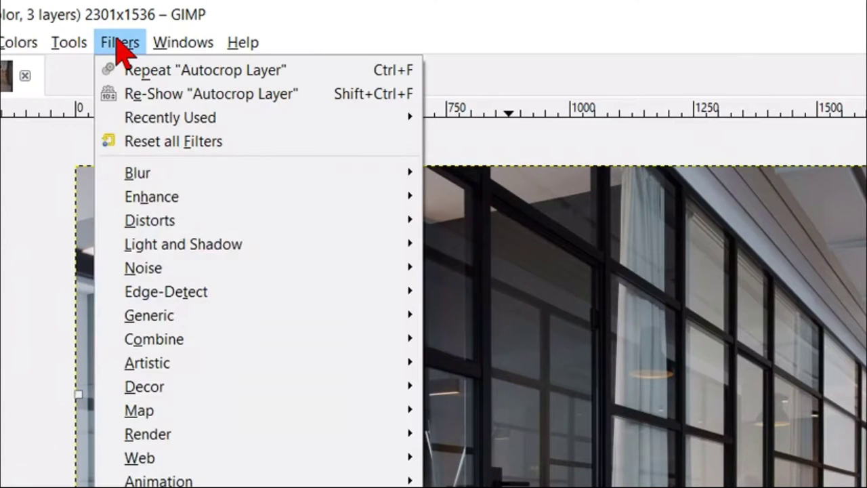
Set up a Gaussian Blur with radius 70 on the duplicate layer.
mouse_move(357, 175)
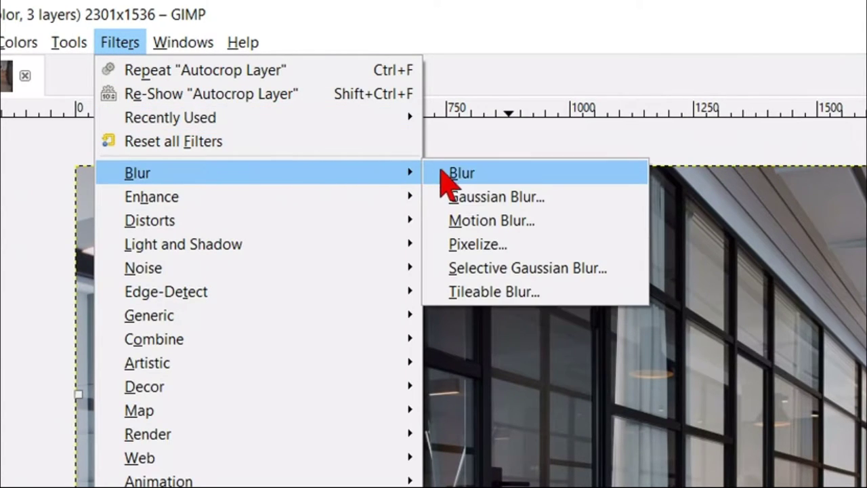
left_click(488, 199)
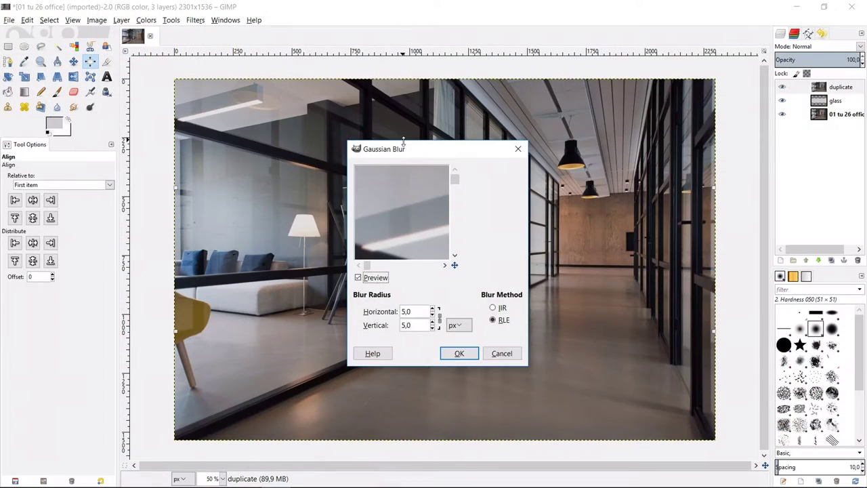
left_click_drag(407, 146, 171, 14)
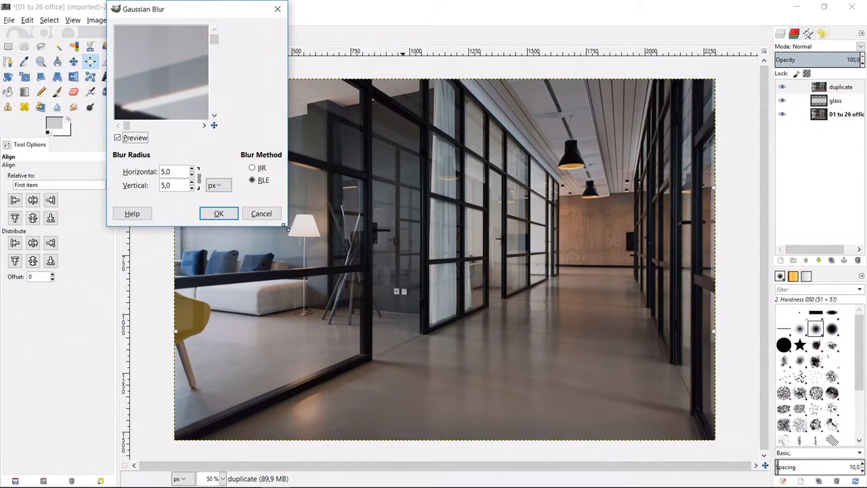
left_click_drag(285, 229, 655, 476)
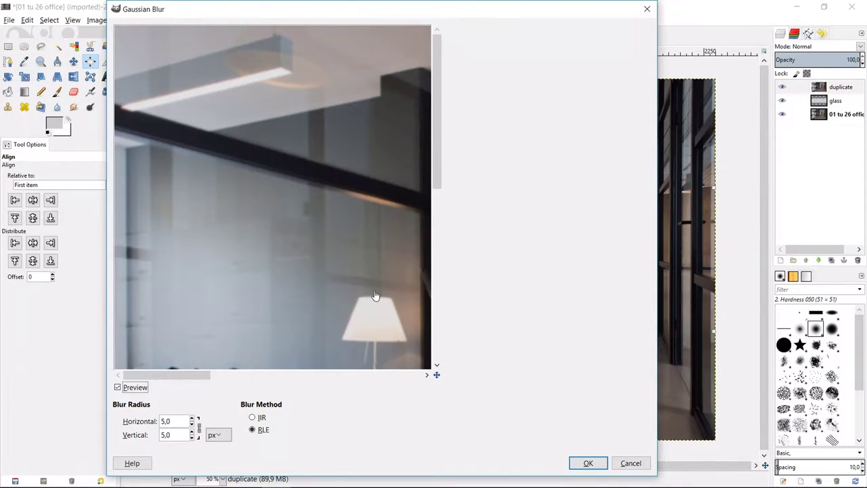
left_click_drag(376, 296, 175, 97)
double_click(174, 422)
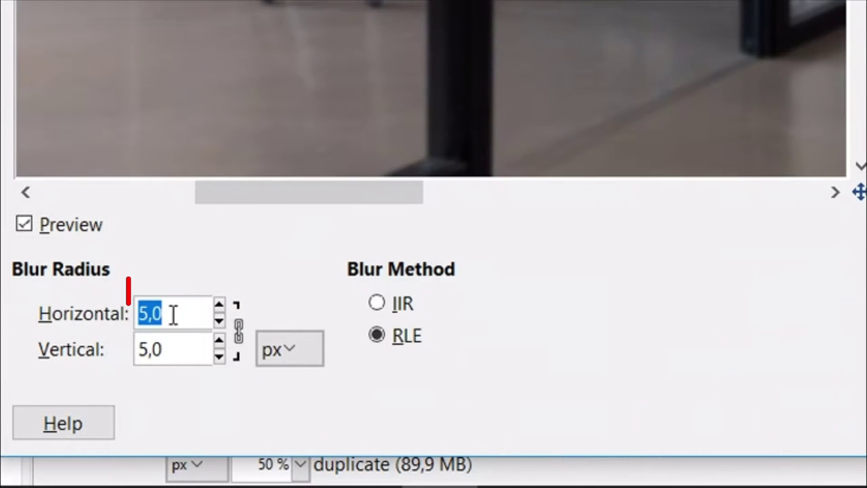
type("70")
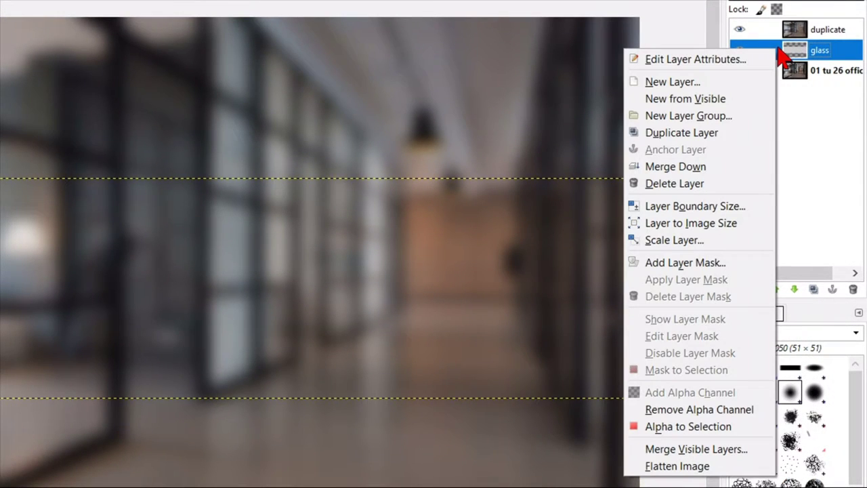
Load the glass band's alpha as a selection and invert it on the duplicate layer.
left_click(699, 428)
left_click(788, 265)
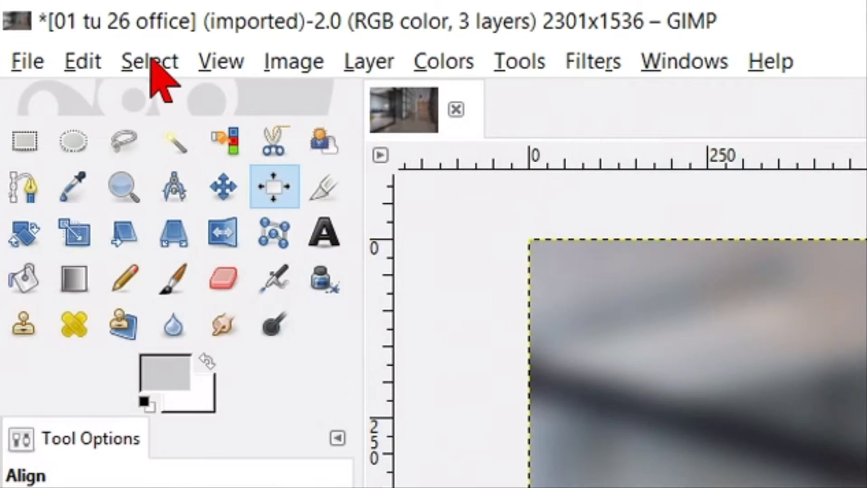
left_click(150, 68)
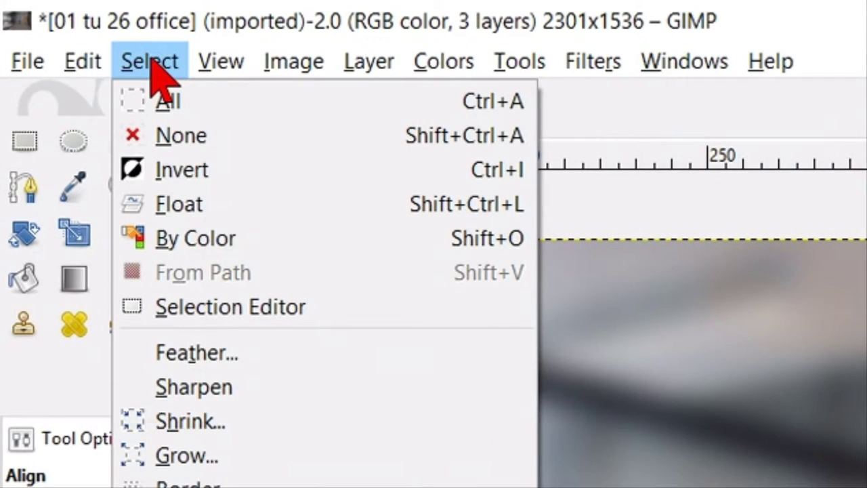
left_click(189, 171)
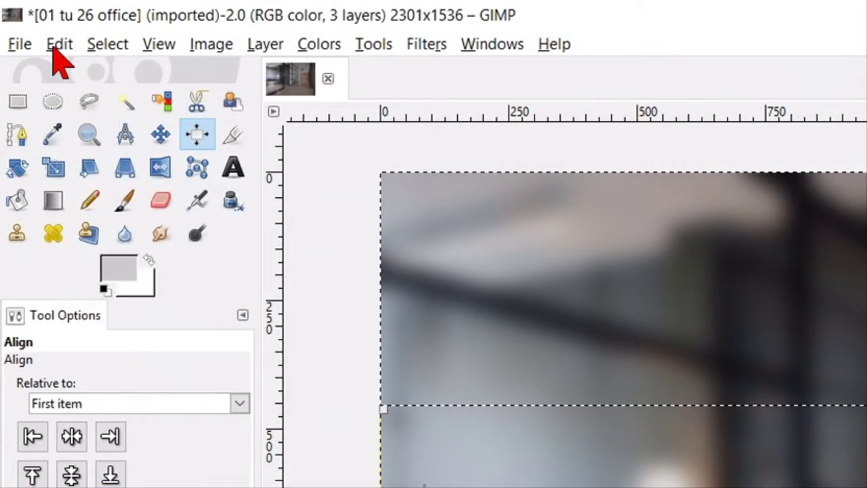
Clear the blurred duplicate outside the band, then remove the selection.
left_click(27, 19)
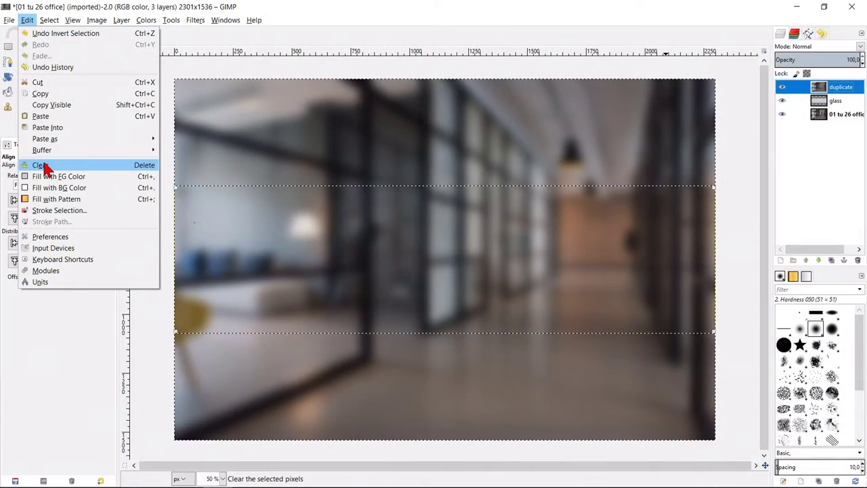
left_click(91, 359)
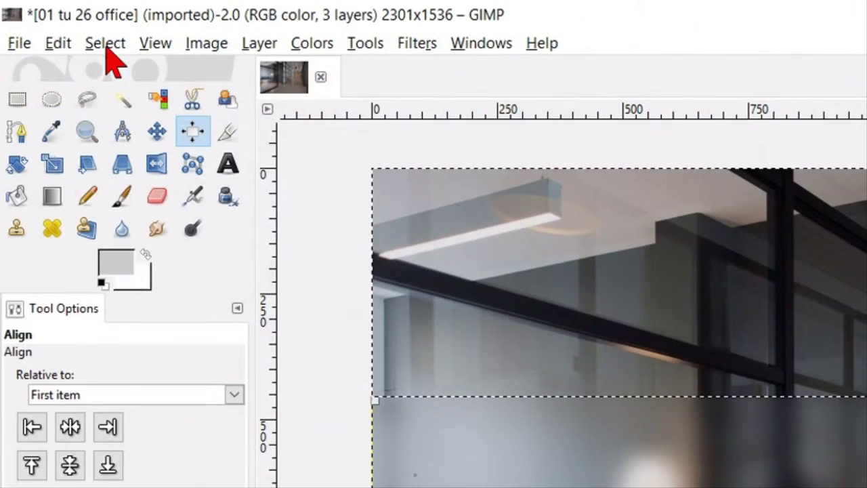
left_click(49, 19)
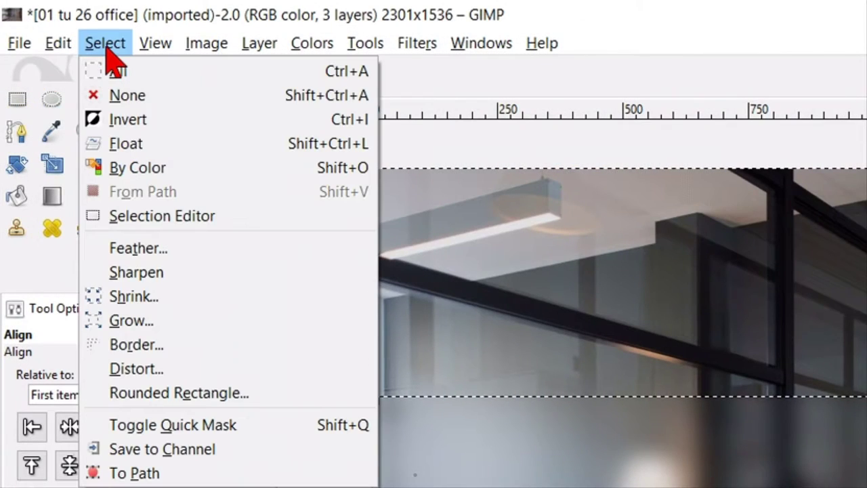
left_click(127, 96)
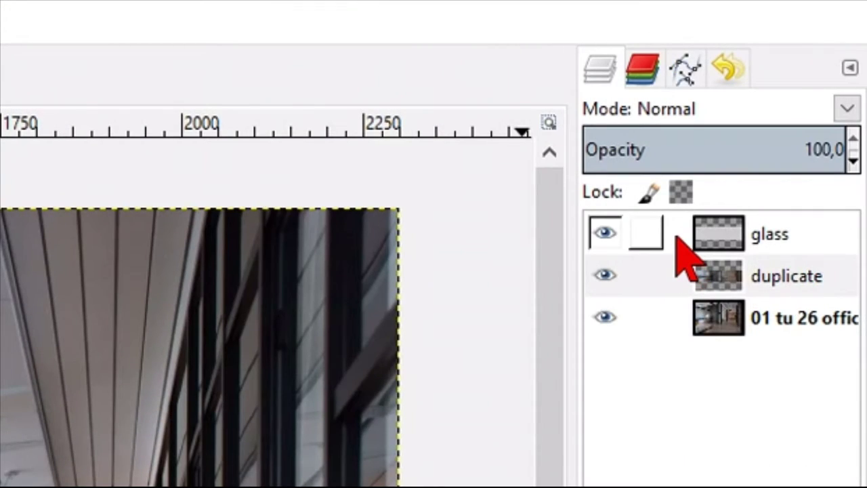
Set the glass layer's opacity to 76.4 and reset colours to black and white.
left_click(678, 237)
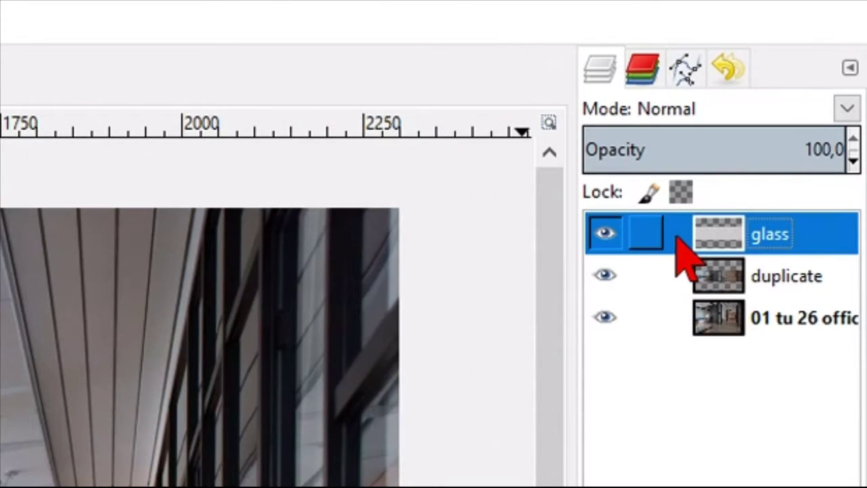
left_click(784, 160)
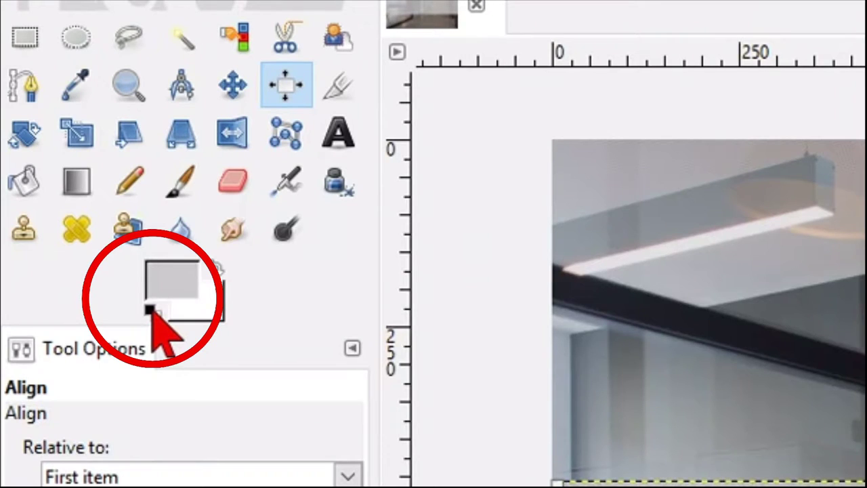
left_click(151, 310)
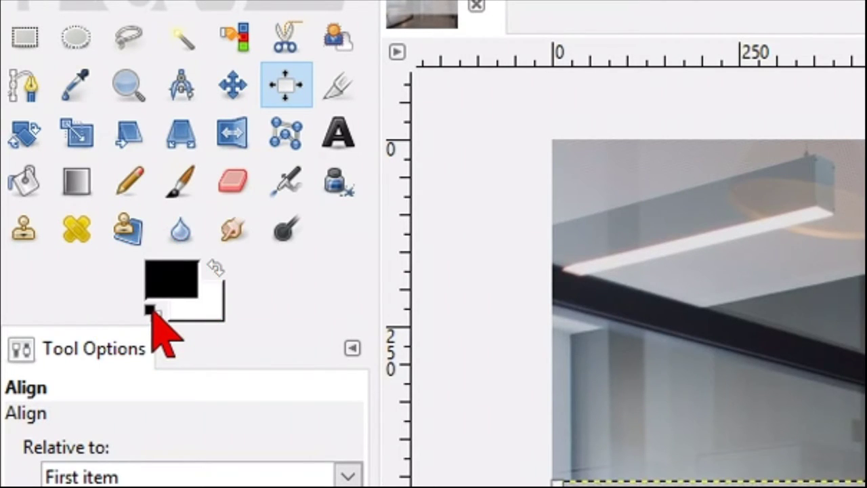
Set the Text tool to black Sans Bold at 225 px with Justify: Centered.
left_click(339, 139)
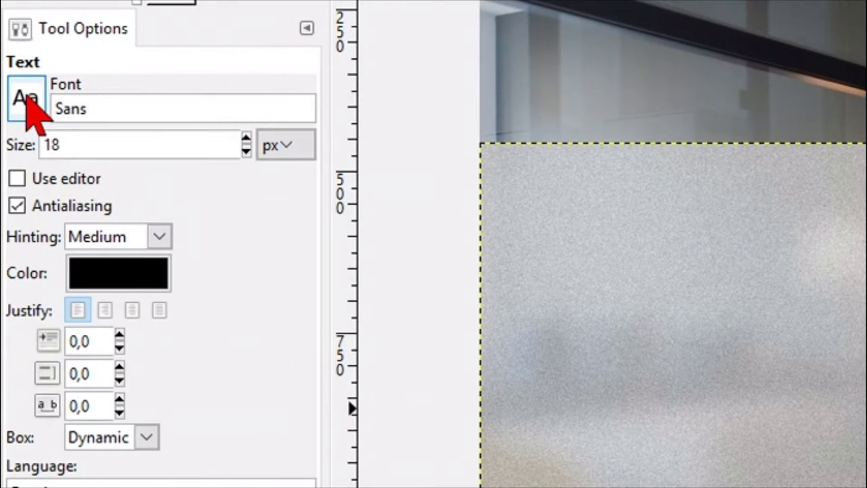
scroll(27, 98, "down", 2)
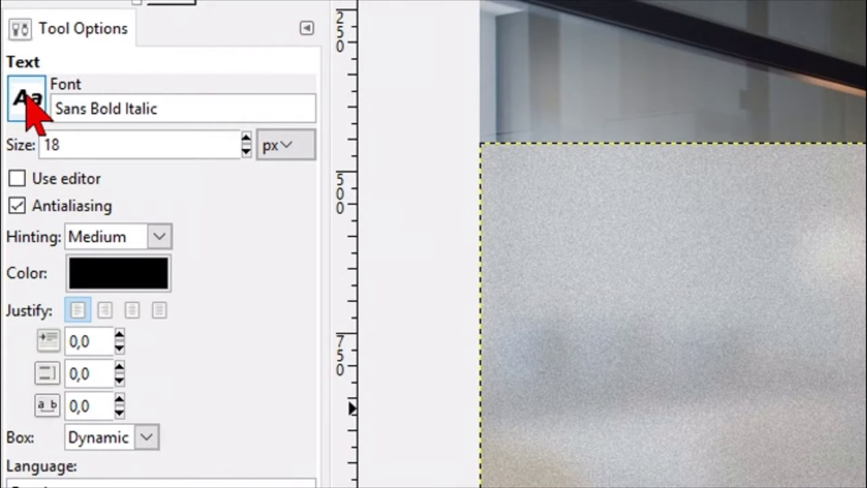
scroll(28, 99, "down", 2)
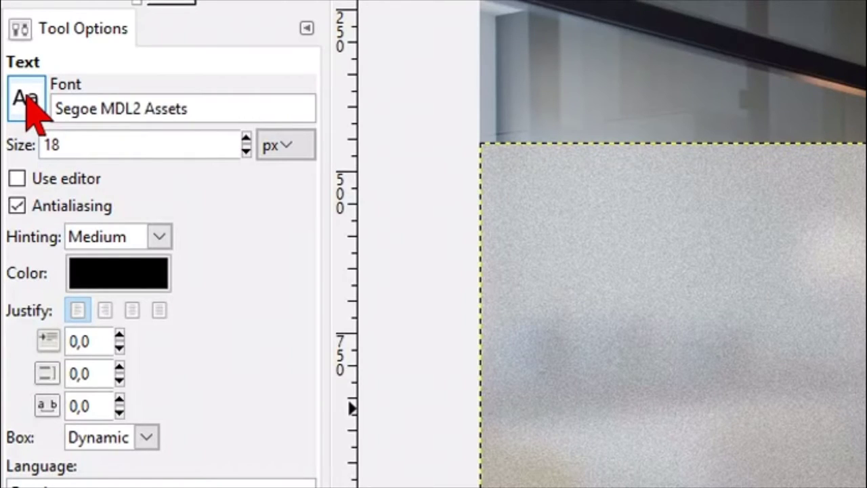
scroll(27, 98, "down", 1)
scroll(27, 98, "up", 1)
scroll(28, 99, "up", 2)
scroll(27, 99, "up", 1)
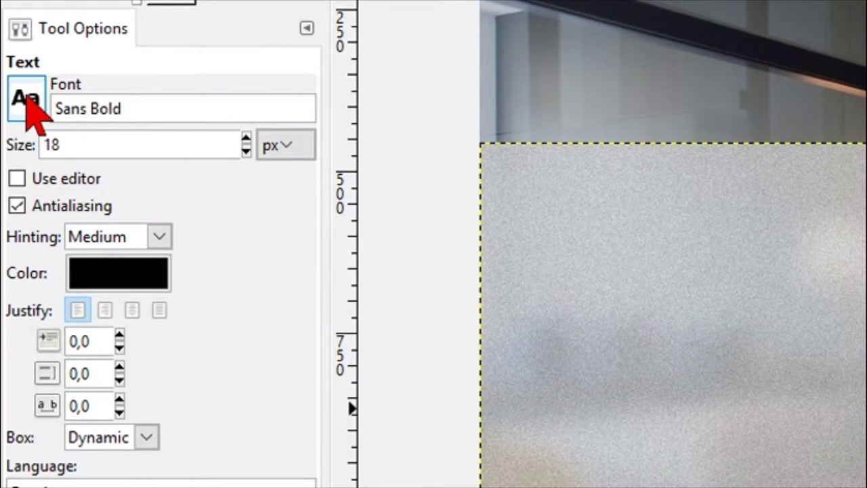
left_click(88, 145)
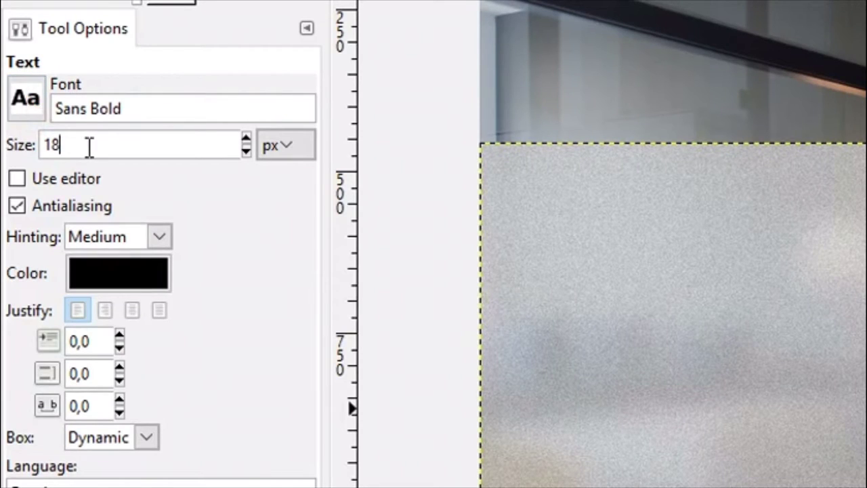
type("225")
left_click(131, 311)
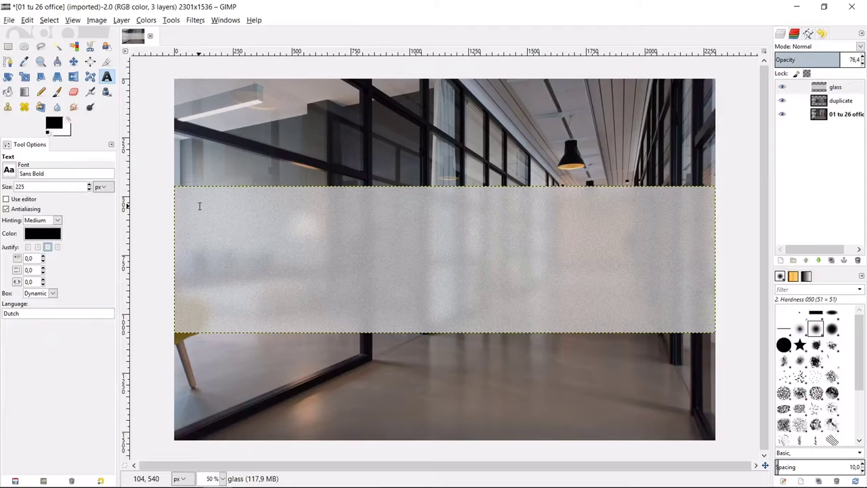
Type 'GIMP ROOM' in a new text box on the frosted glass band.
left_click(200, 206)
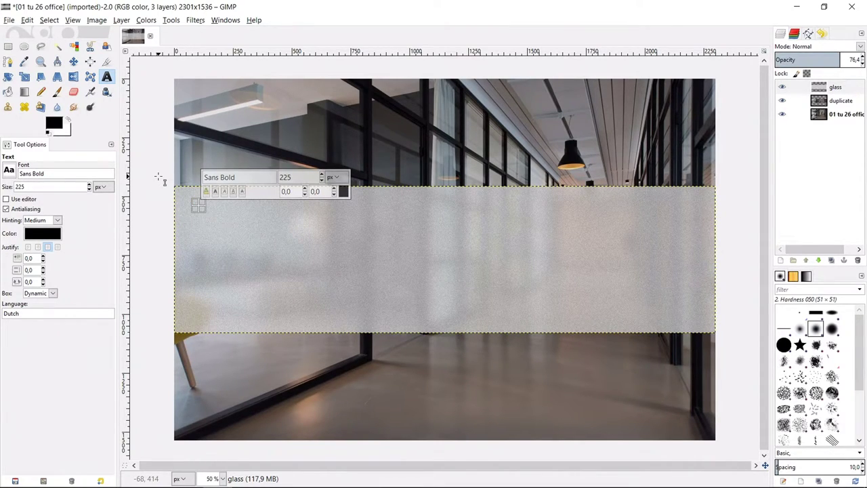
type("GI")
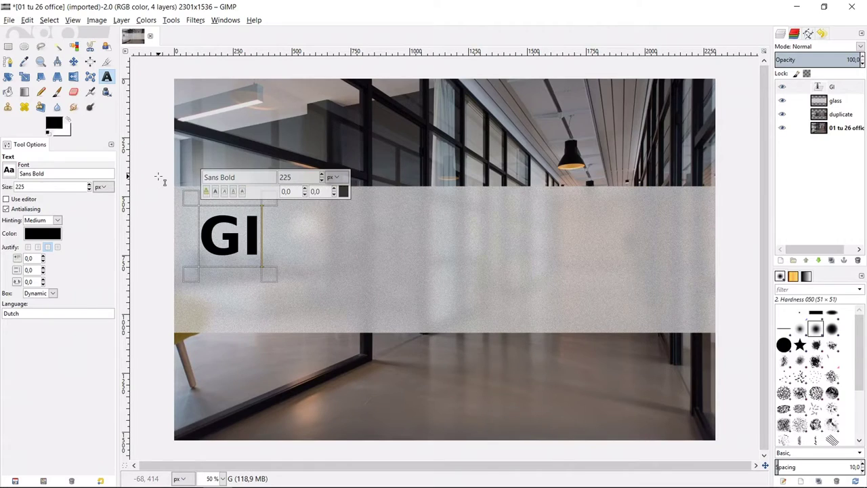
type("MP    ")
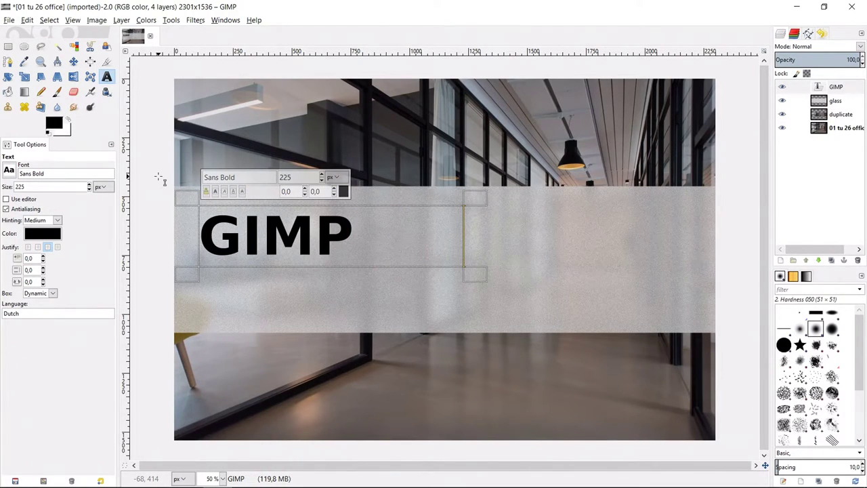
type("ROOM")
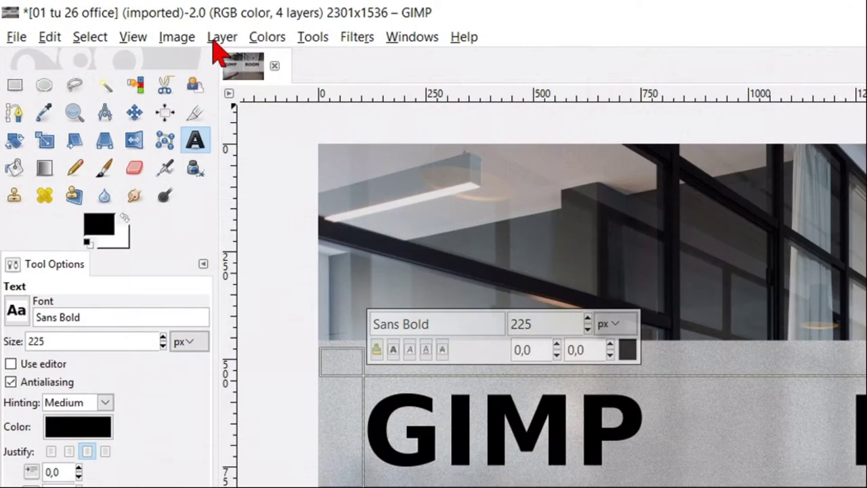
left_click(122, 20)
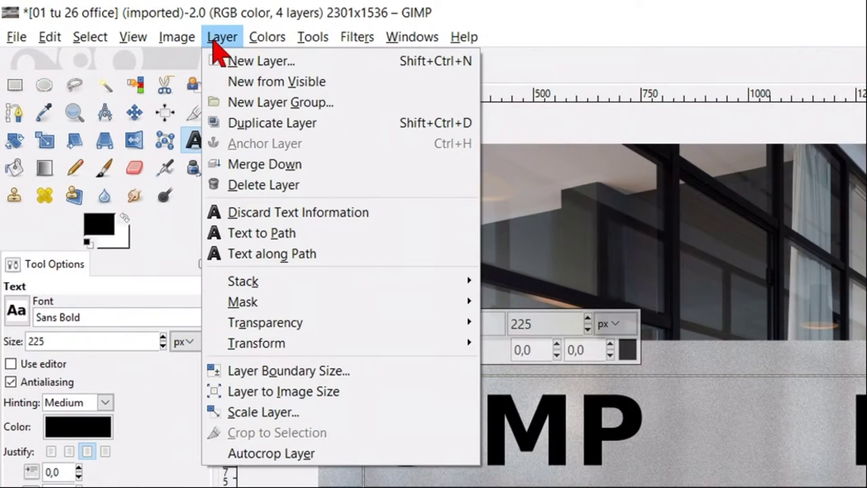
Autocrop the GIMP ROOM text layer and align it to the image's horizontal centre and vertical middle.
left_click(300, 454)
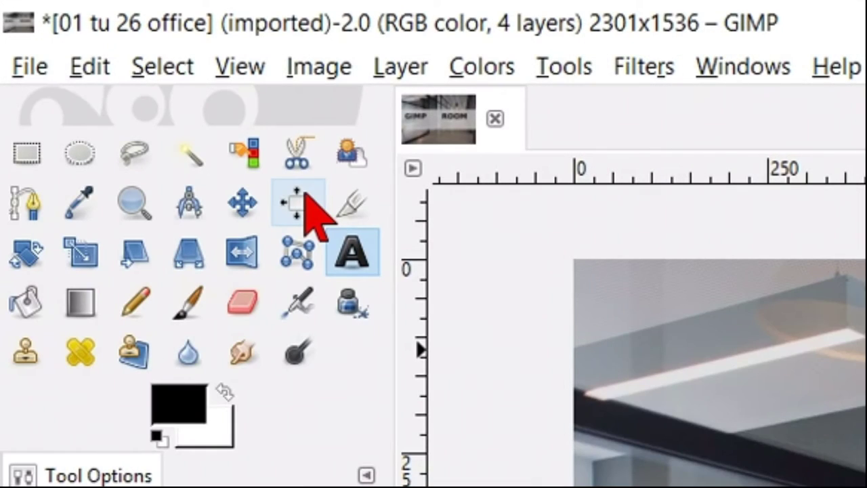
left_click(305, 193)
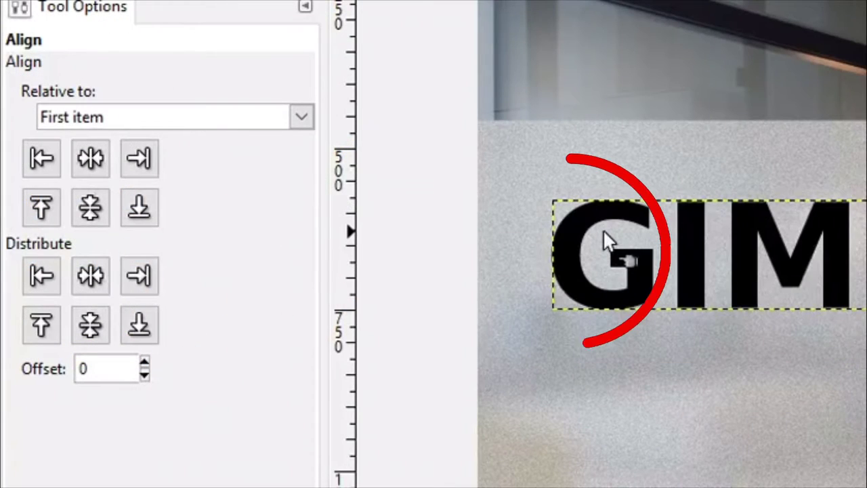
left_click(606, 241)
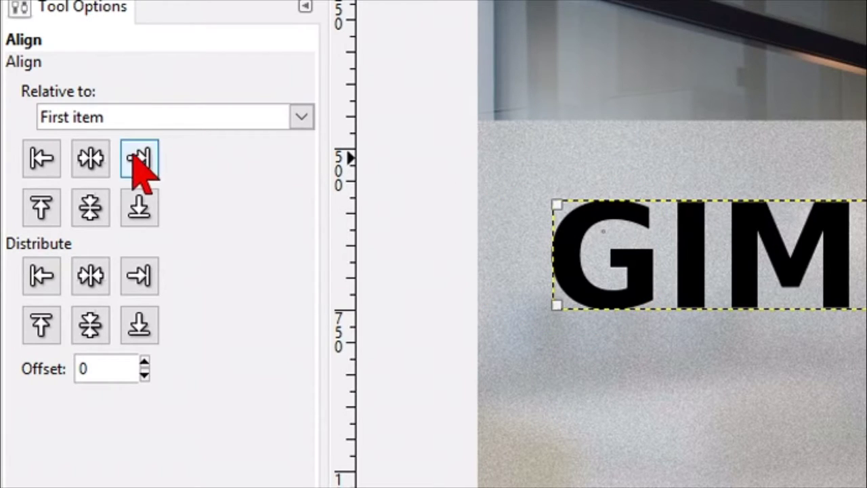
left_click(92, 160)
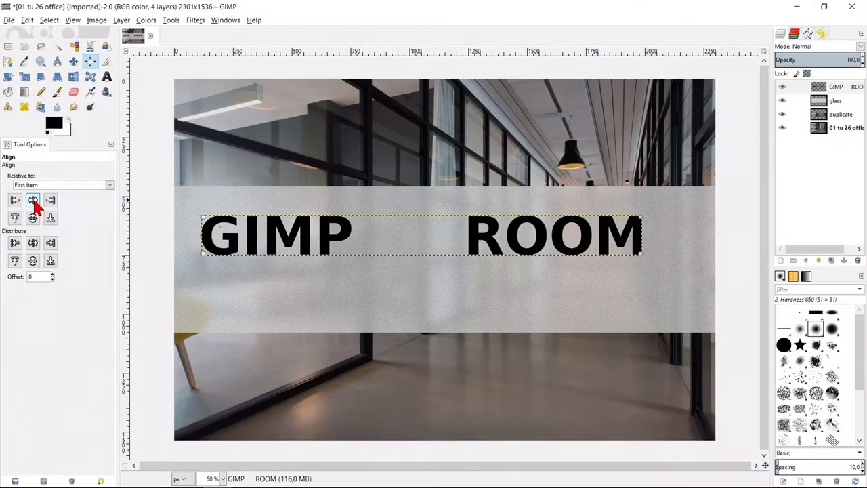
left_click(33, 200)
left_click(32, 217)
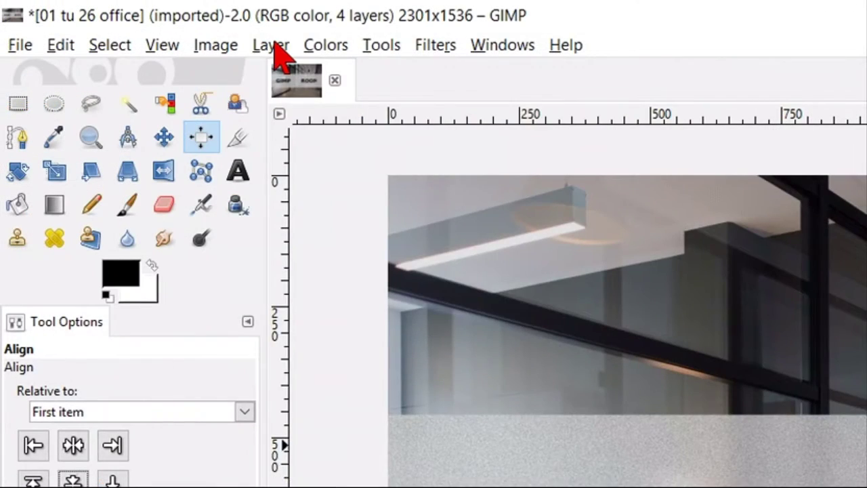
left_click(121, 20)
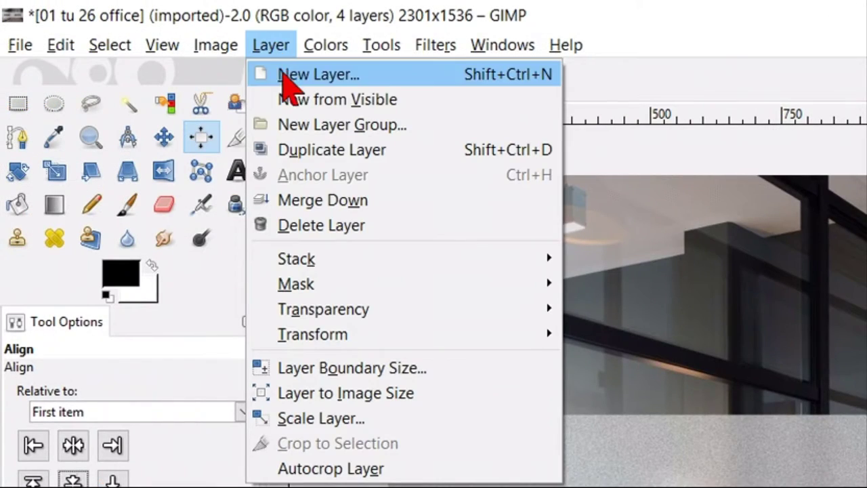
Expand the text layer to image size and add 02 tu 26 gimp logo.png as a layer.
left_click(343, 394)
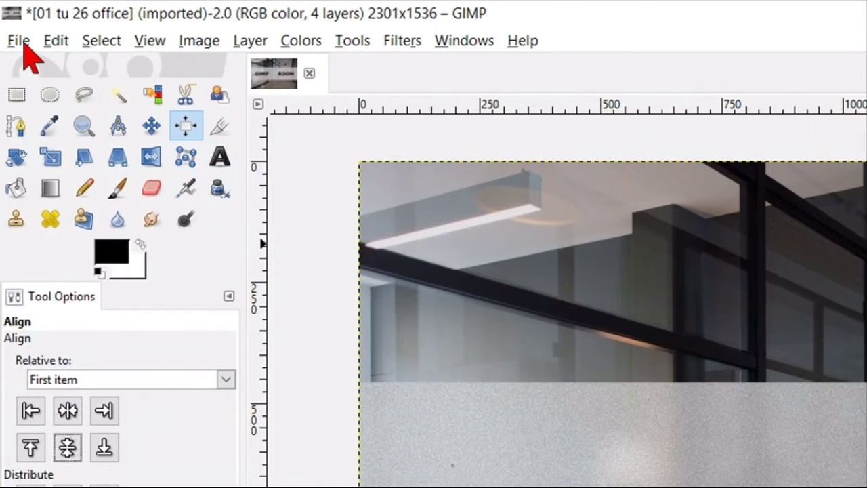
left_click(20, 42)
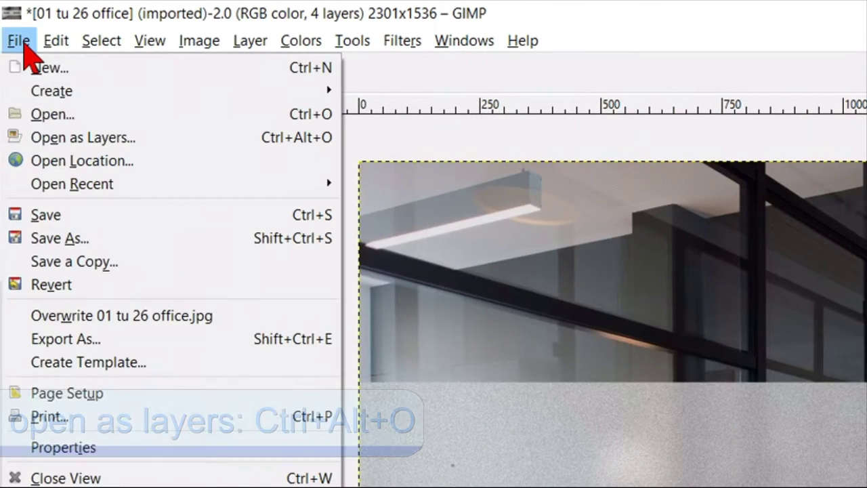
left_click(75, 137)
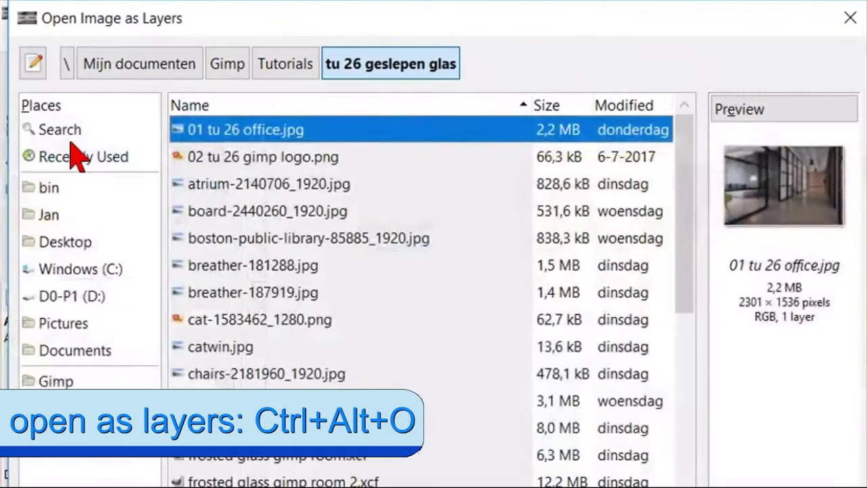
double_click(251, 156)
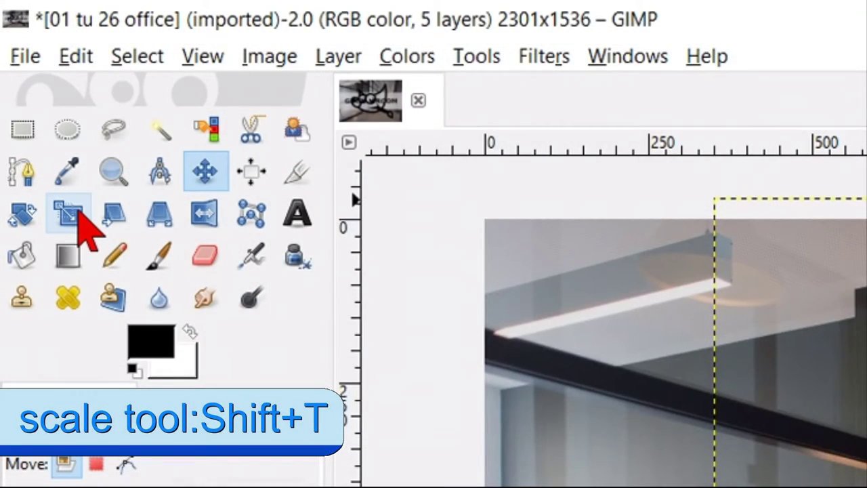
Start scaling the 1600×1600 px logo layer with width and height chained.
left_click(69, 214)
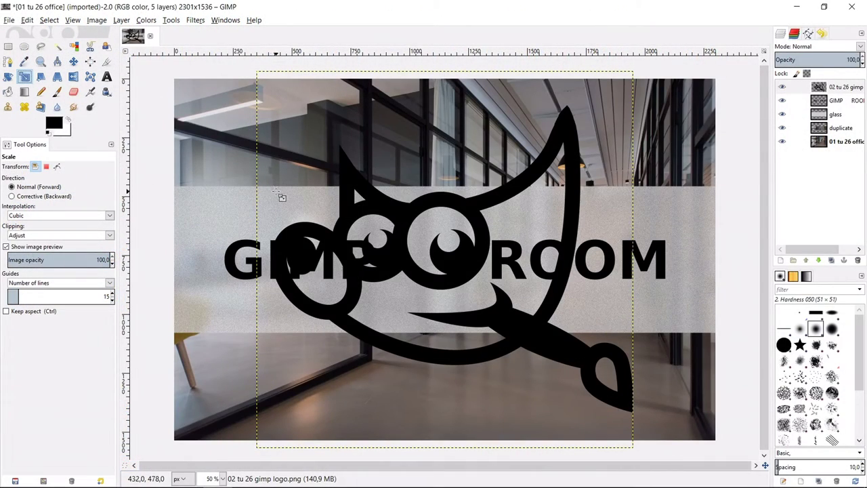
left_click(280, 196)
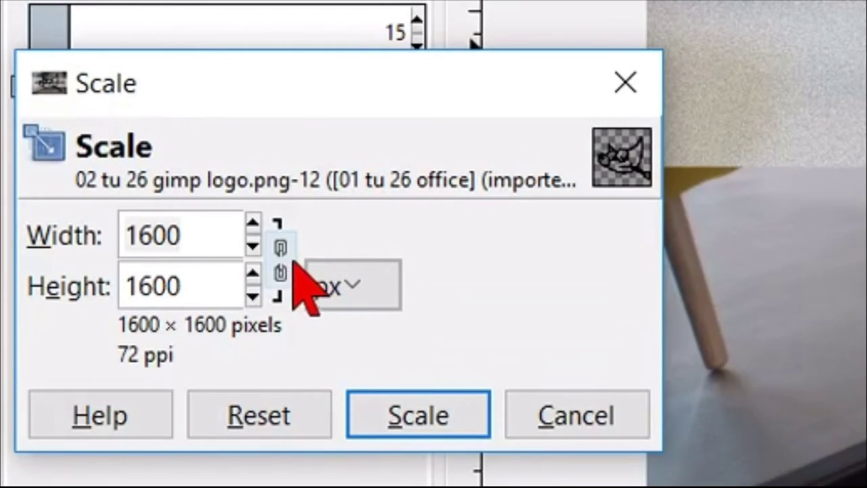
left_click(280, 260)
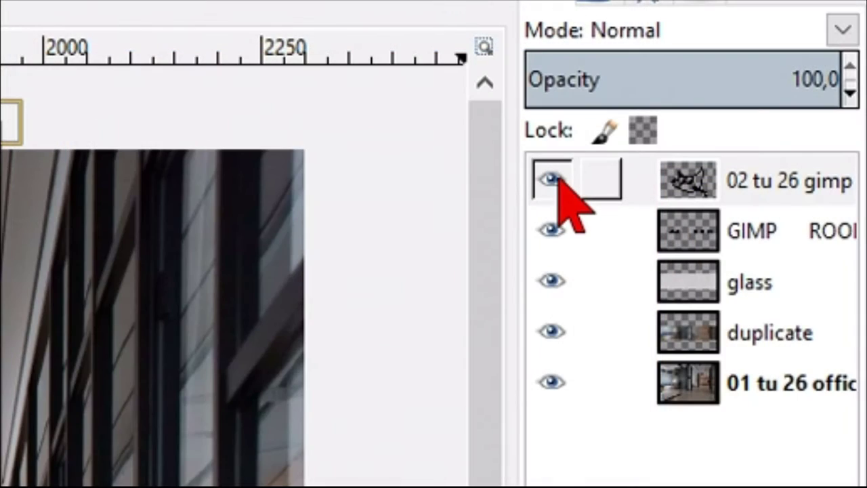
Hide the original logo, then shrink the logo to 474×474 px between GIMP and ROOM.
left_click(559, 180)
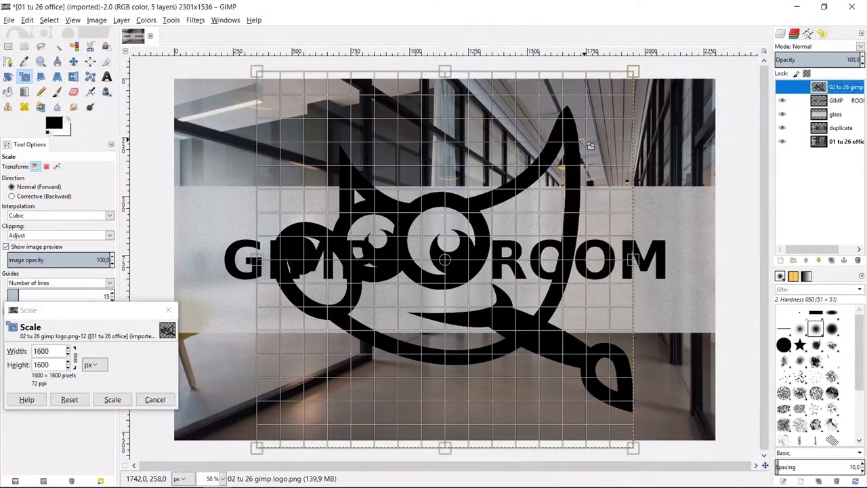
left_click_drag(542, 190, 313, 407)
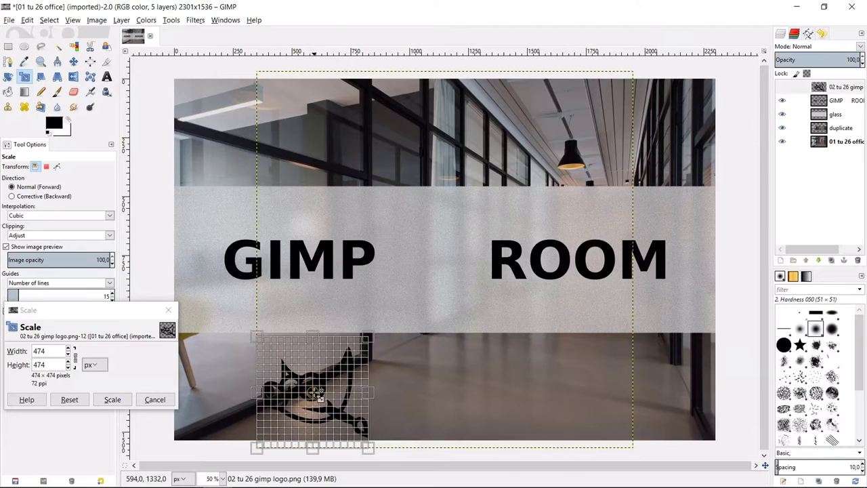
left_click_drag(309, 401, 434, 255)
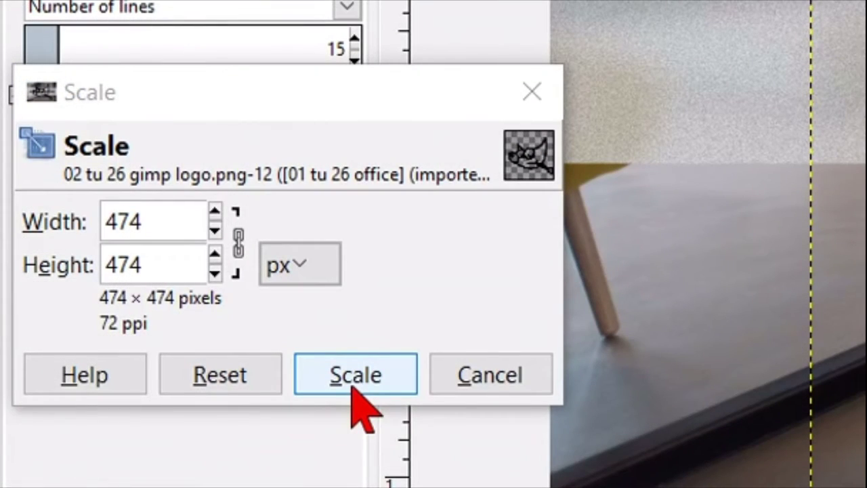
Apply the 474 px logo scale, show the logo layer, and merge it down into the text layer.
left_click(354, 383)
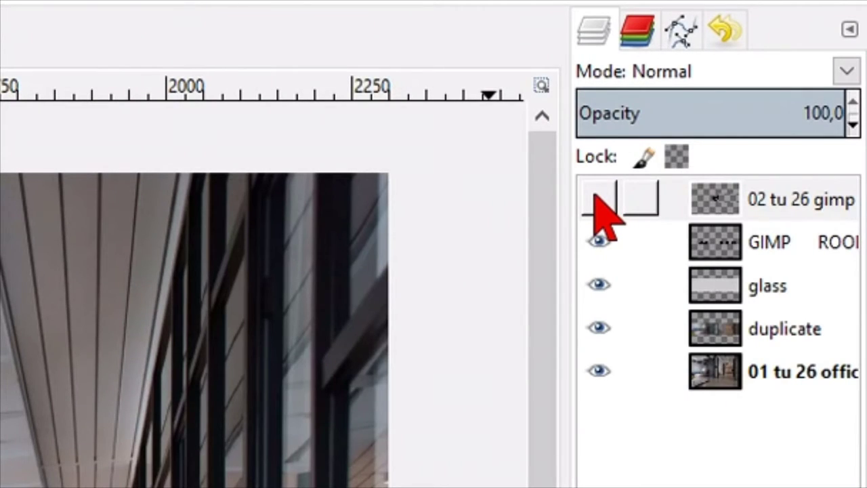
left_click(598, 199)
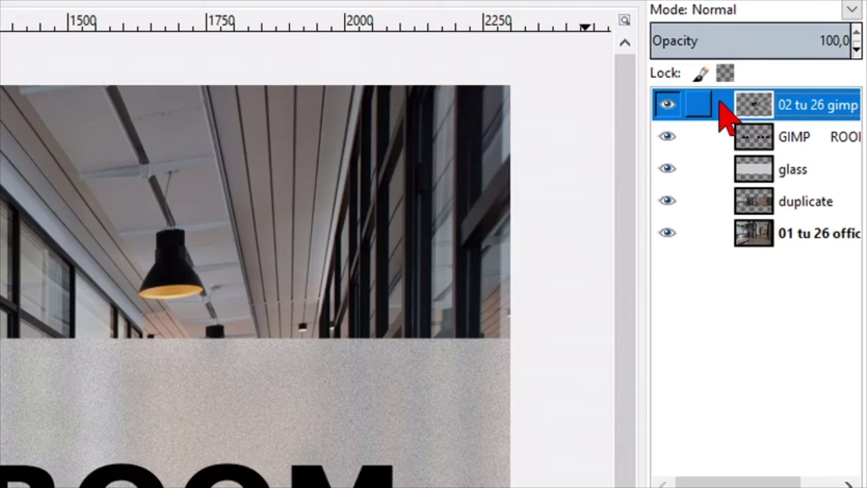
right_click(728, 119)
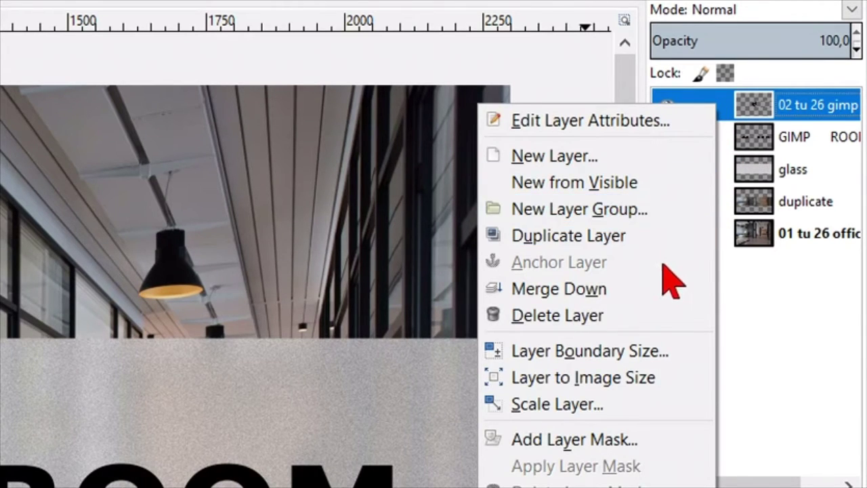
left_click(646, 294)
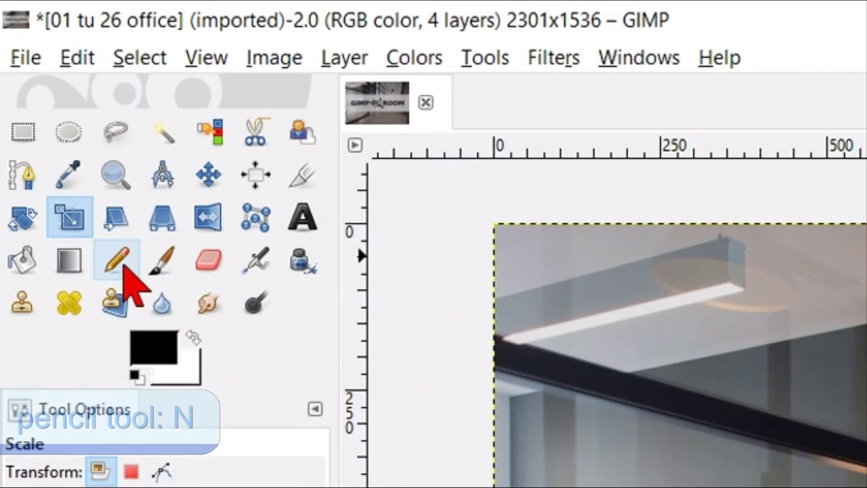
Choose the Pencil tool with the 2. Hardness 100 brush at size 35.
left_click(124, 267)
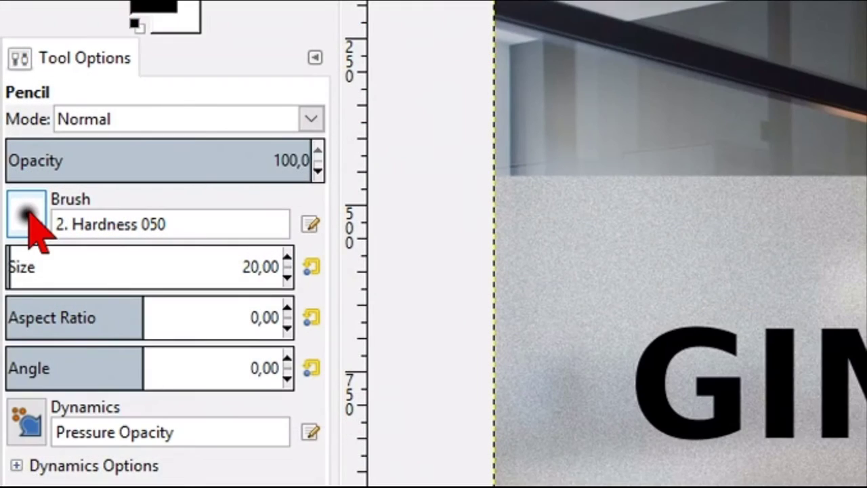
left_click(27, 213)
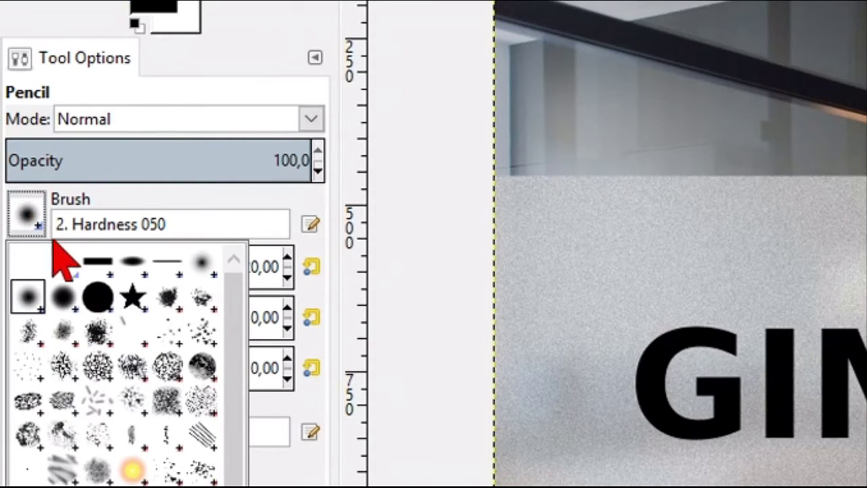
left_click(101, 299)
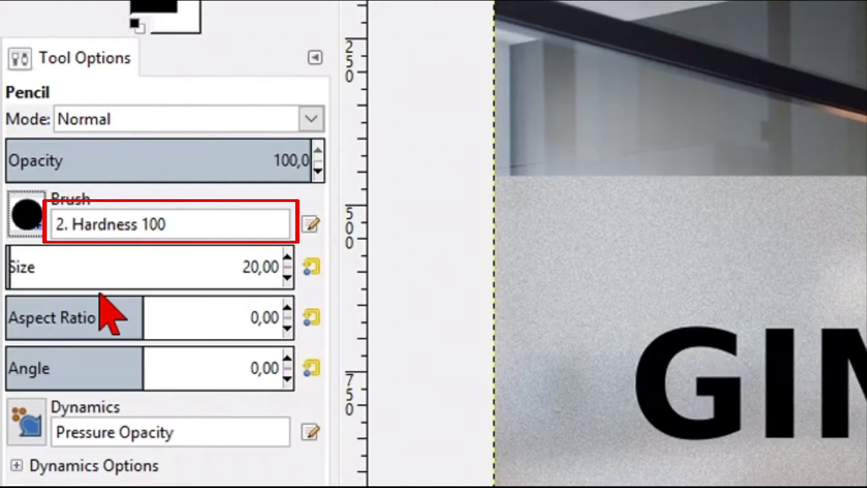
left_click(263, 269)
type("35")
key("Return")
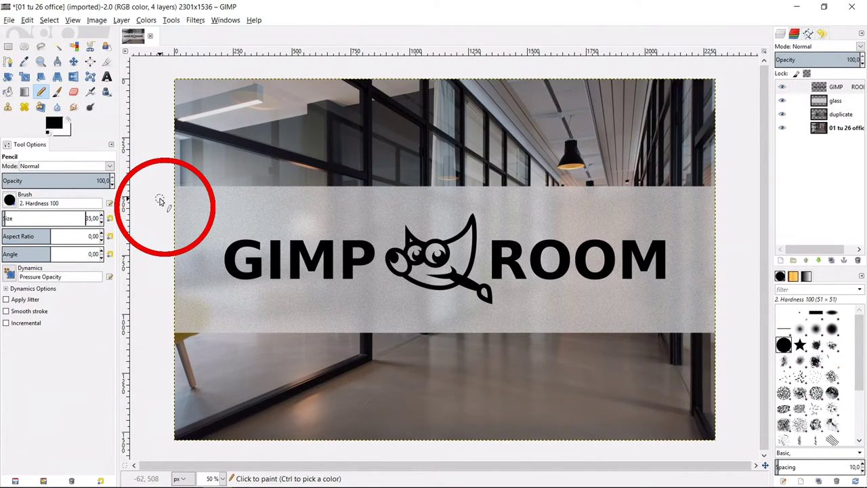
Draw two straight black lines across the band, one above and one below GIMP ROOM.
left_click(159, 201)
key("shift")
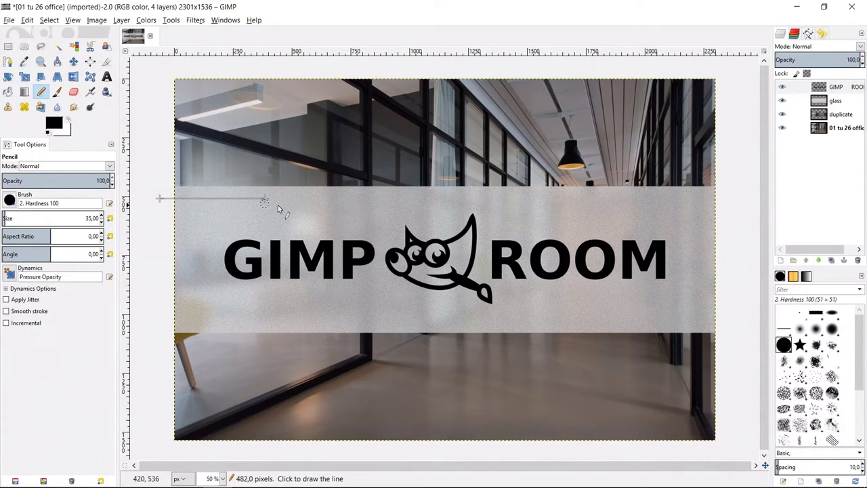
left_click(728, 198, "shift")
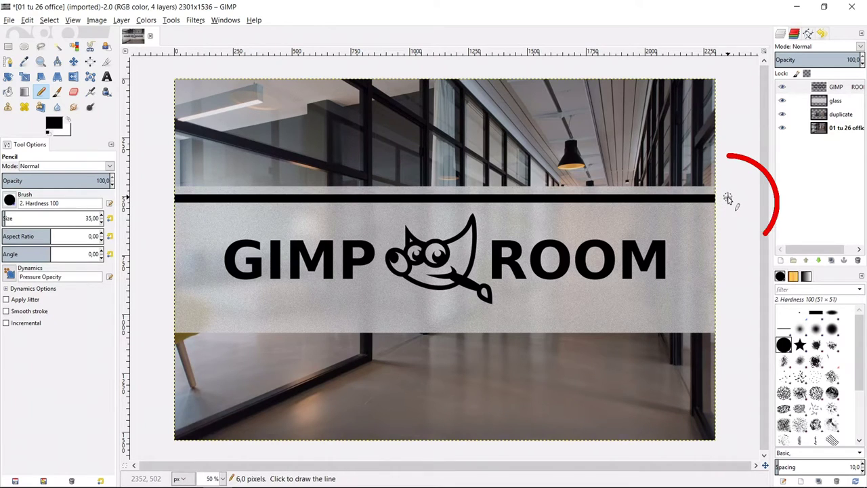
left_click(164, 320)
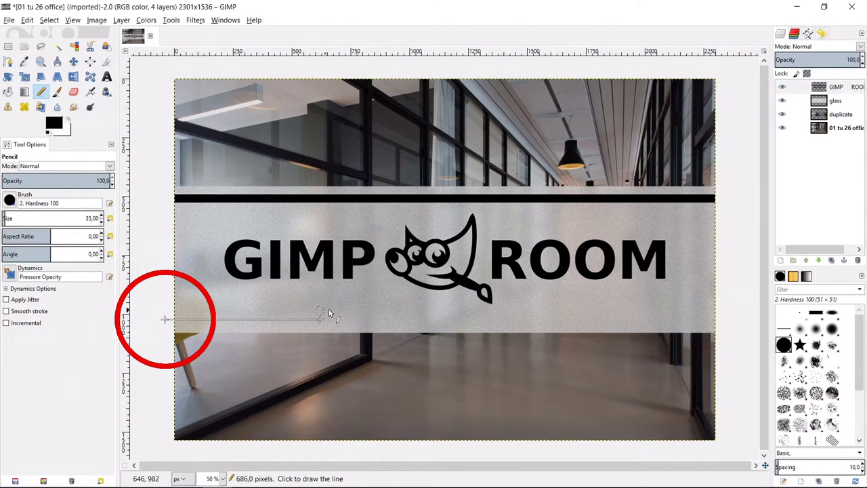
left_click(728, 320, "shift")
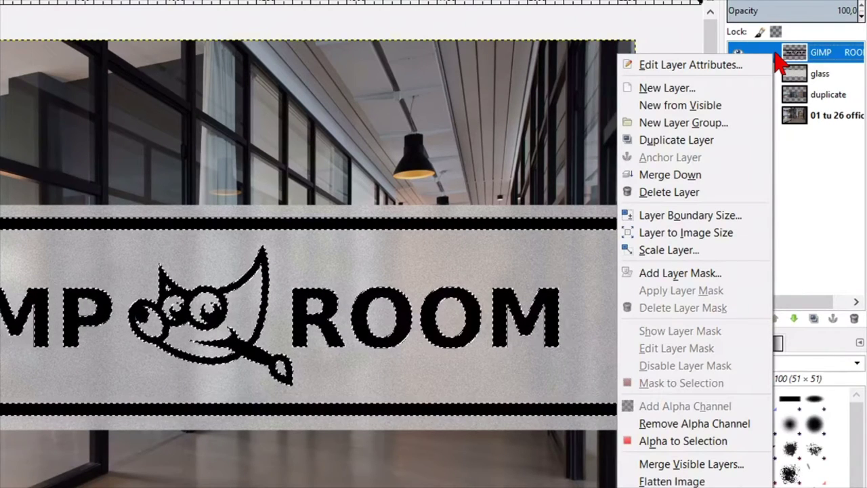
Select the lettering's alpha, hide its layer, and clear that shape from the glass and duplicate layers.
left_click(683, 441)
left_click(576, 173)
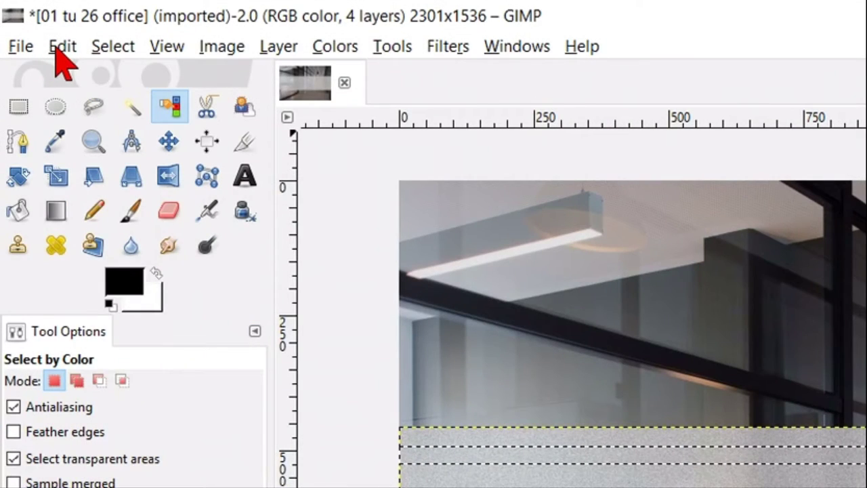
left_click(62, 45)
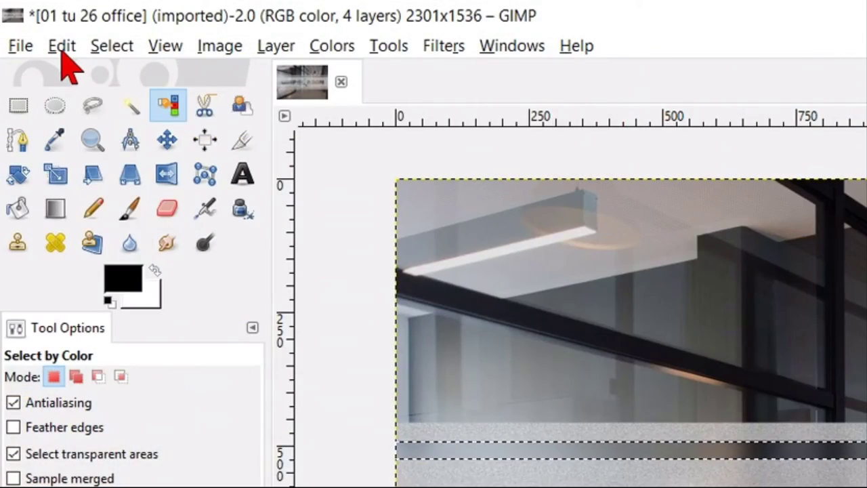
left_click(62, 47)
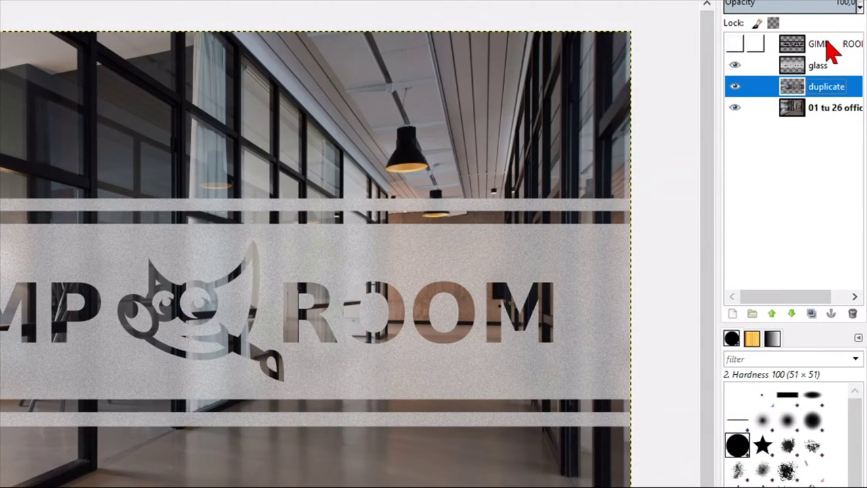
Reselect the GIMP ROOM layer's alpha and add a transparent 2301×1536 layer named 'highlights'.
right_click(831, 53)
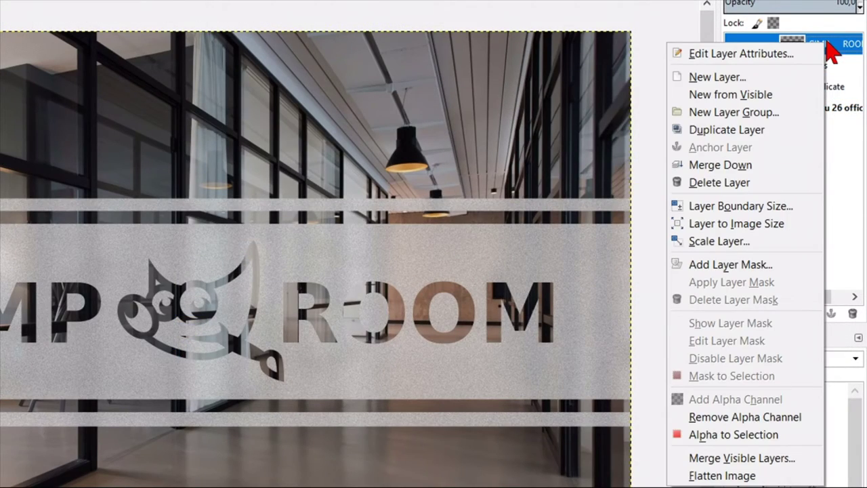
left_click(736, 437)
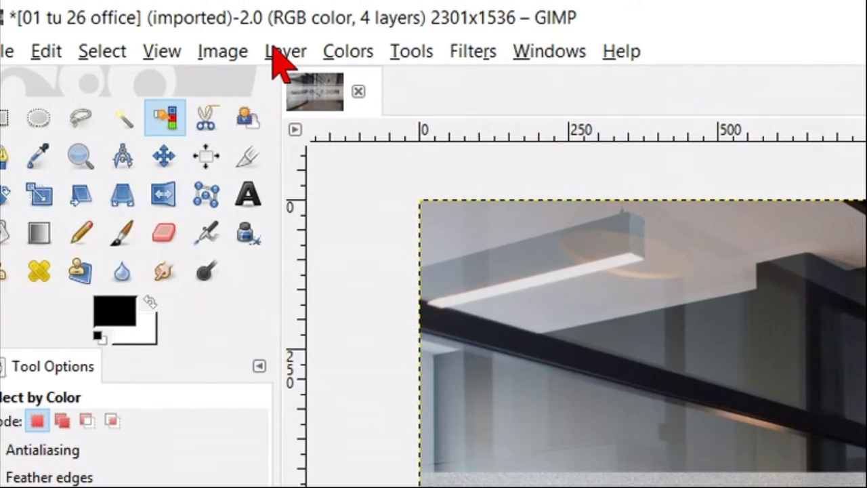
left_click(283, 53)
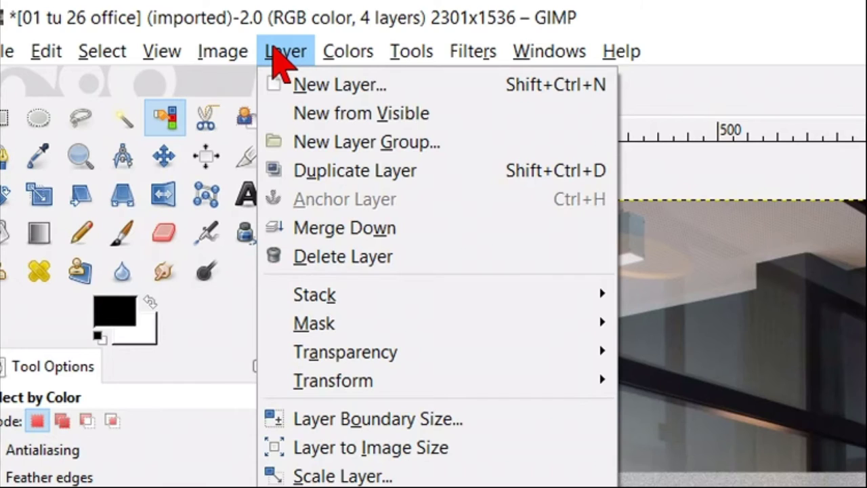
left_click(338, 86)
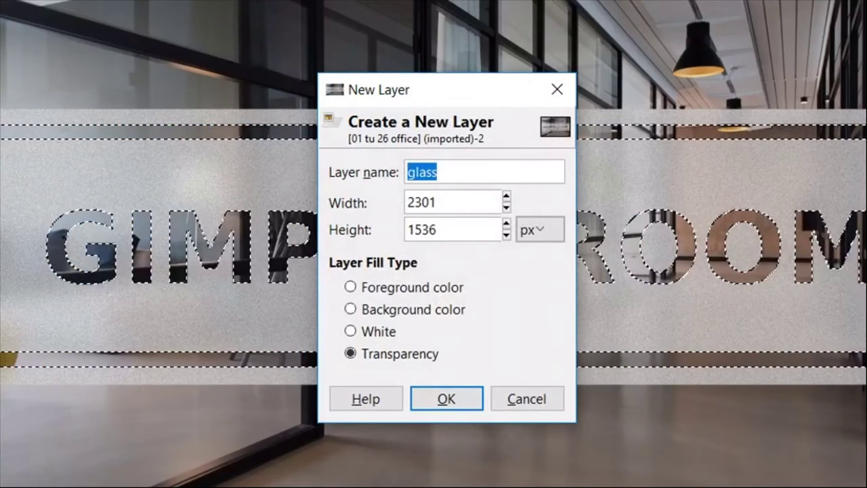
type("hig")
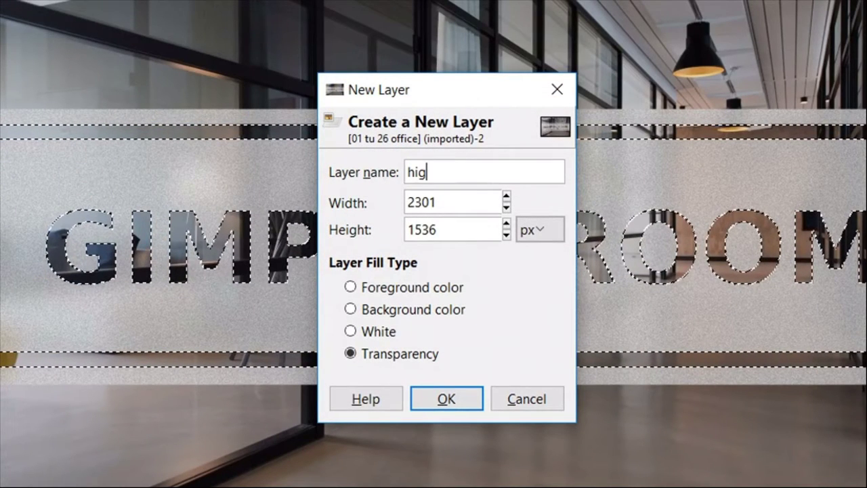
type("hlights")
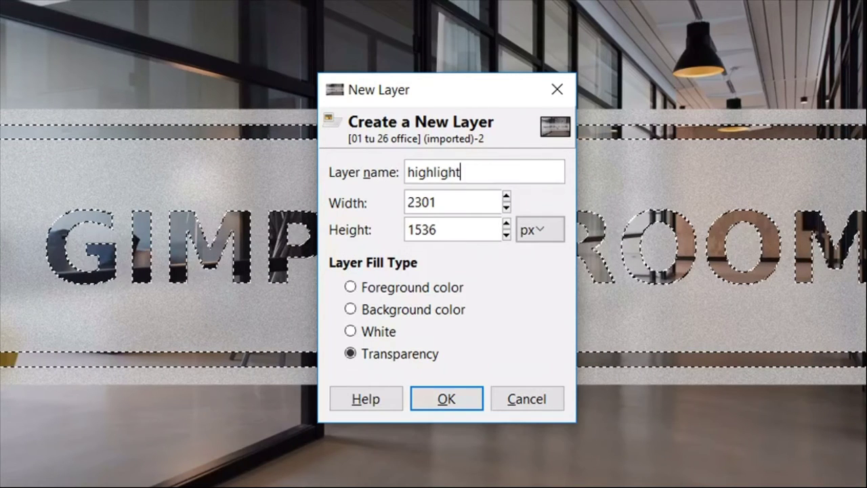
left_click(428, 400)
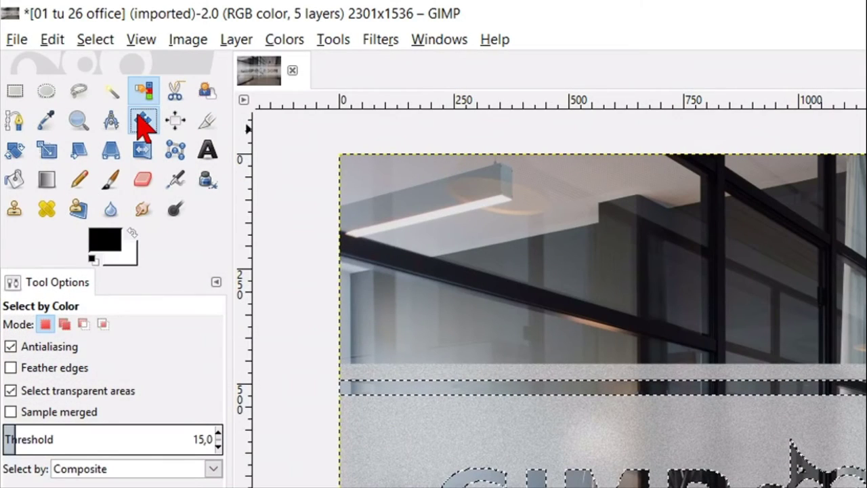
Nudge the lettering selection, feather it by 5 px, and make white the foreground colour.
left_click(139, 117)
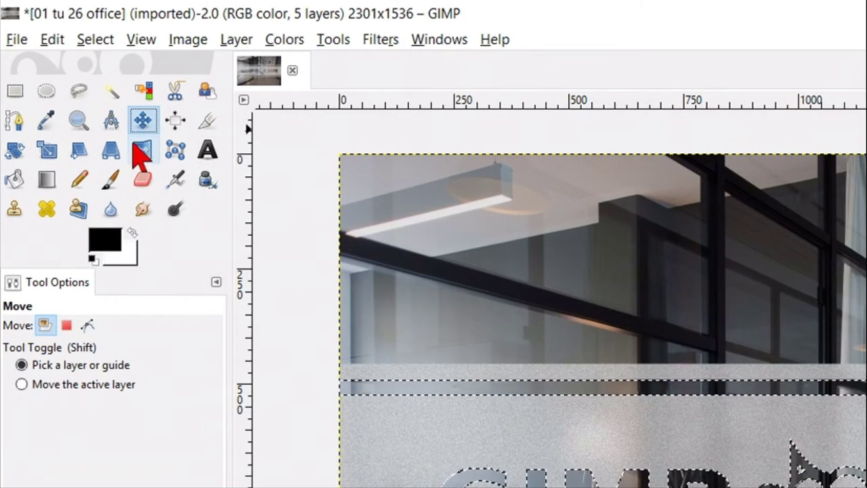
left_click(67, 326)
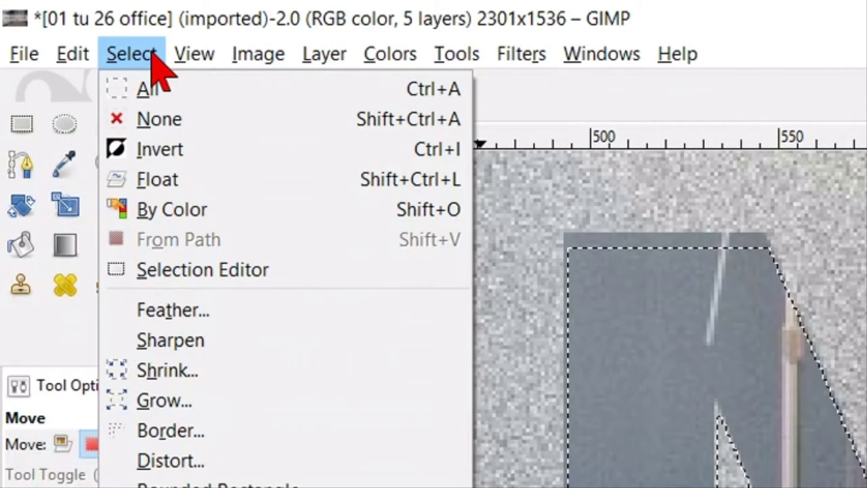
left_click(173, 310)
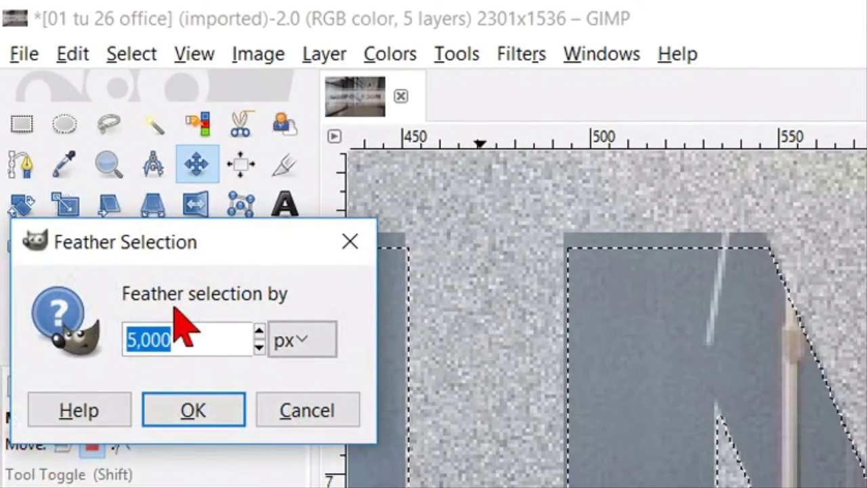
left_click(196, 411)
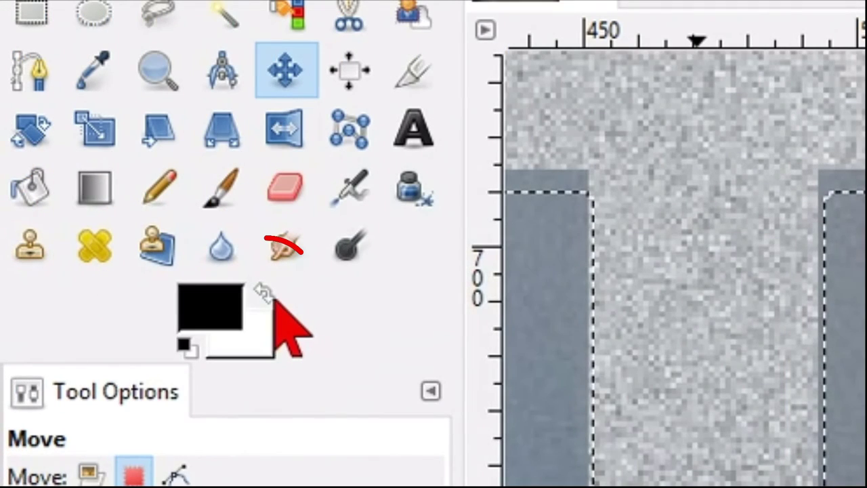
left_click(266, 291)
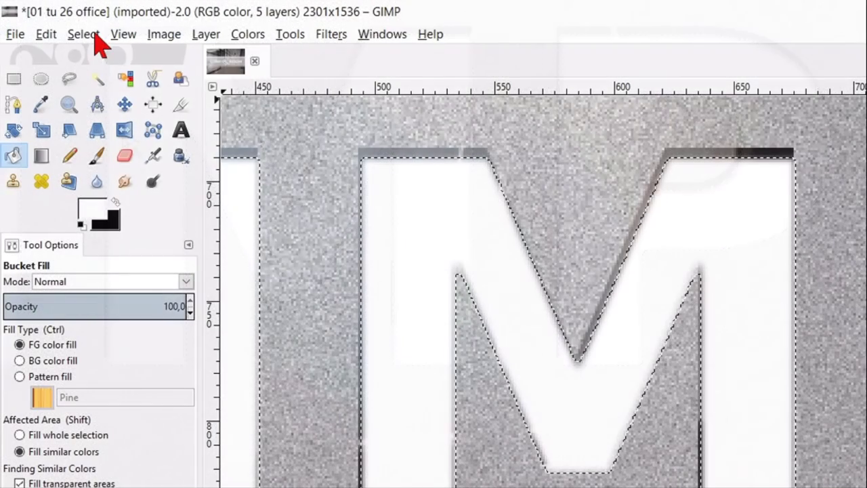
Reselect the exact GIMP ROOM lettering shape via Alpha to Selection, then make the highlights layer active.
left_click(83, 34)
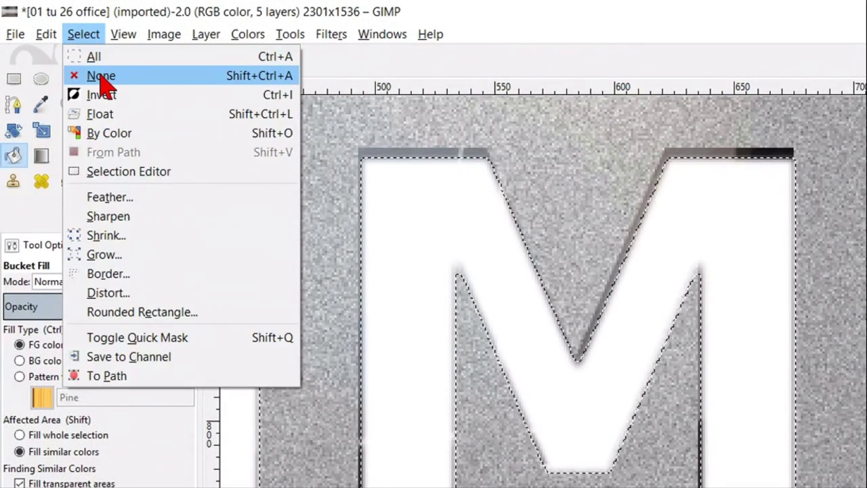
left_click(101, 76)
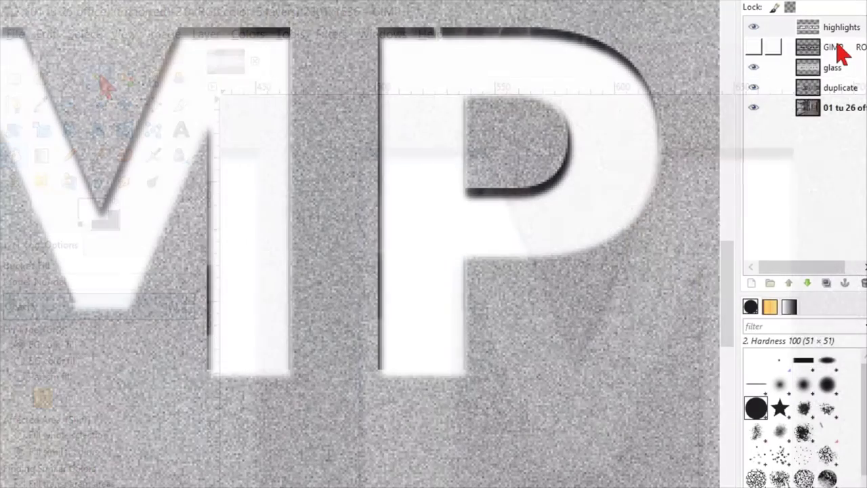
right_click(840, 55)
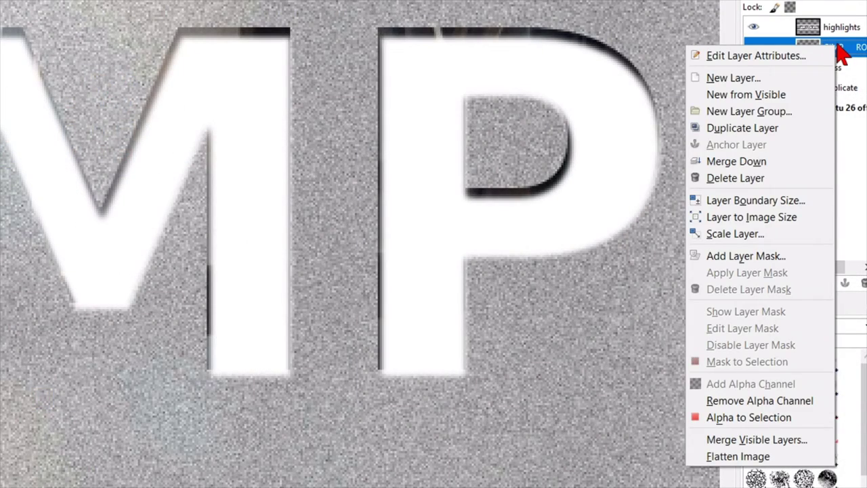
left_click(764, 418)
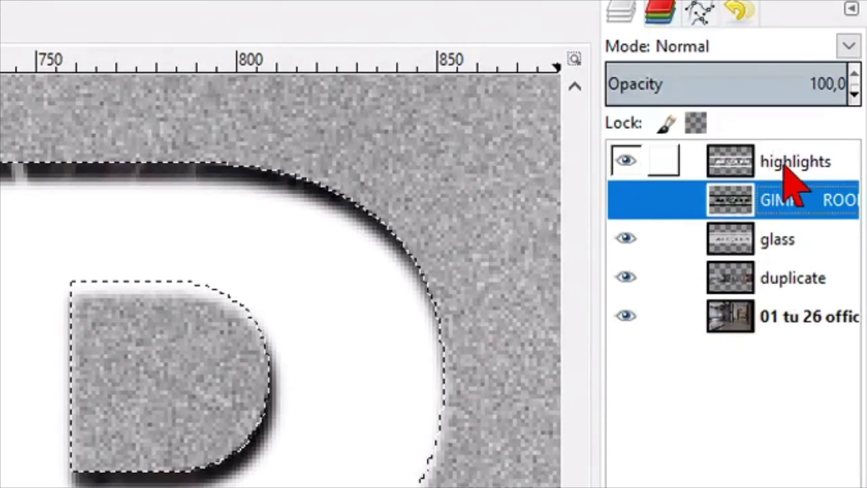
left_click(841, 34)
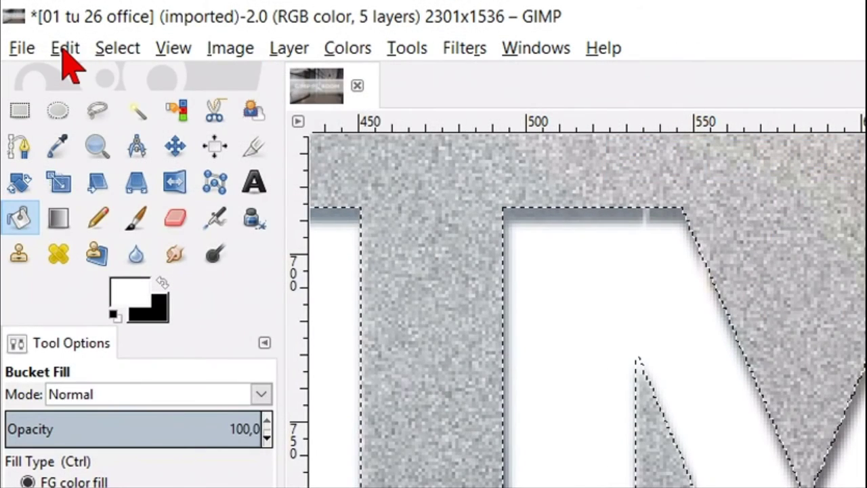
Clear the white inside the lettering from the highlights layer and deselect.
left_click(65, 49)
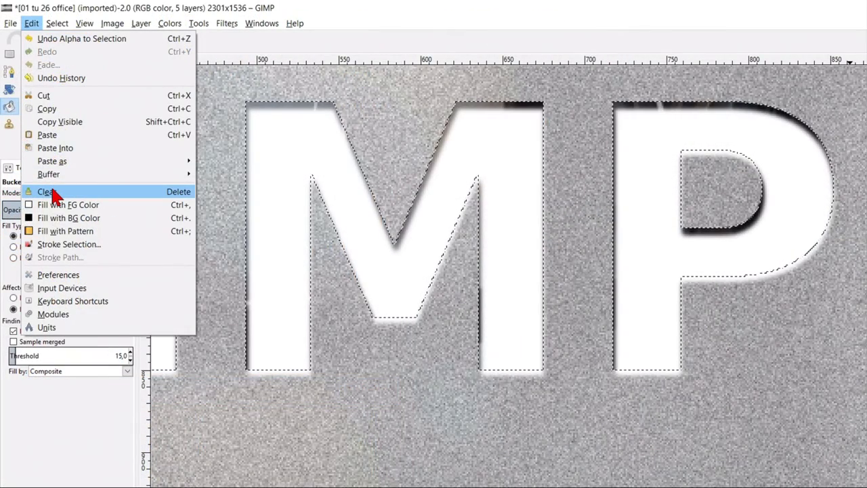
left_click(53, 192)
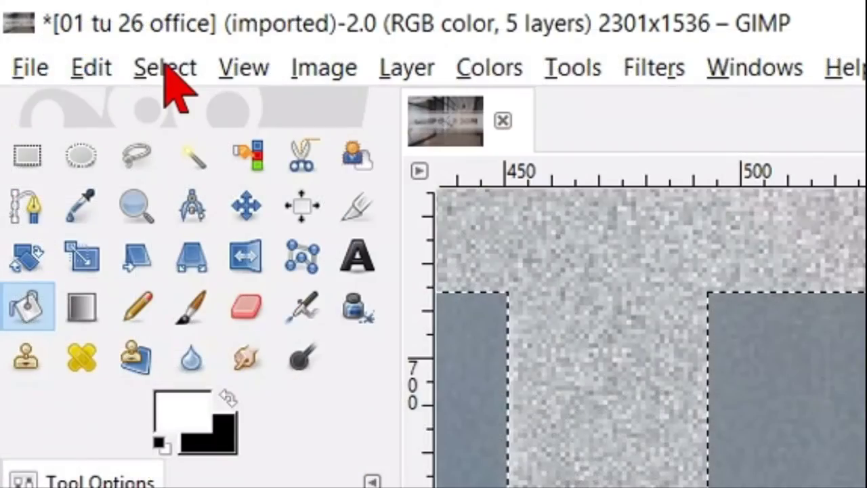
left_click(166, 67)
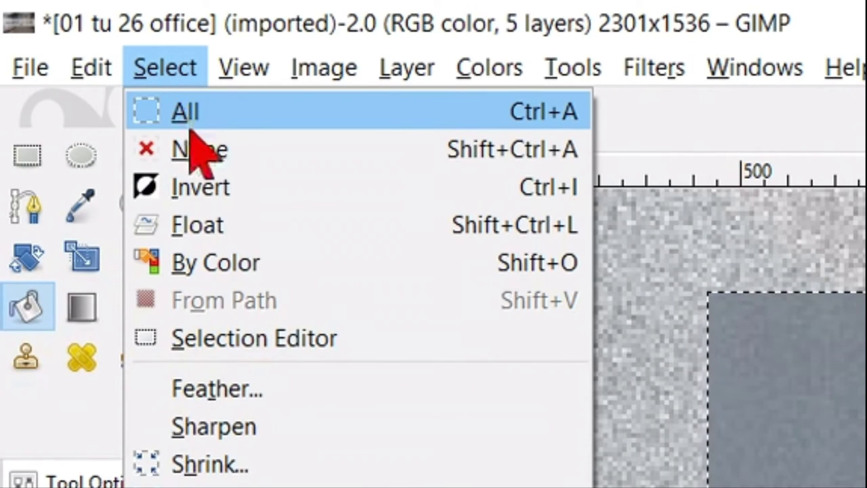
left_click(200, 151)
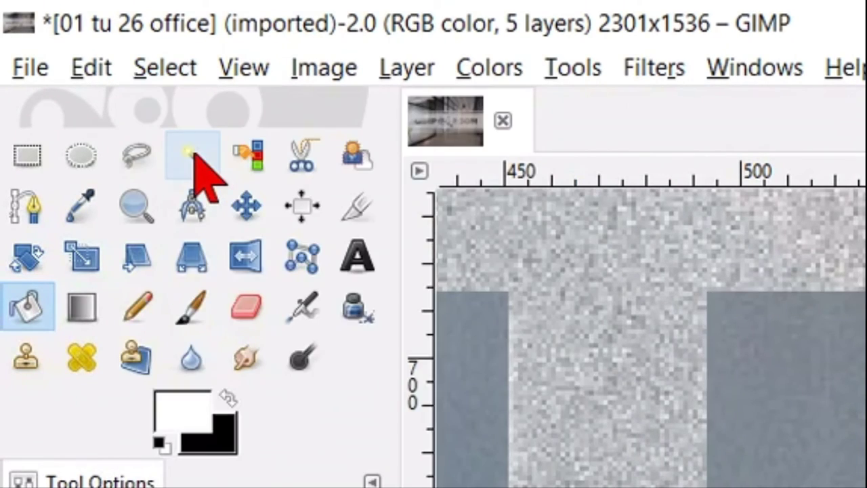
left_click(242, 68)
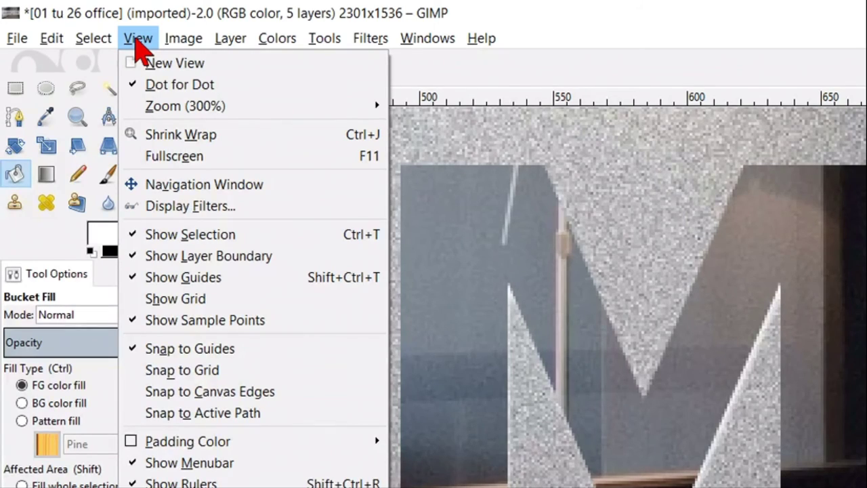
Fit the whole image in the window and lower the glass layer's opacity to 80.2.
mouse_move(293, 111)
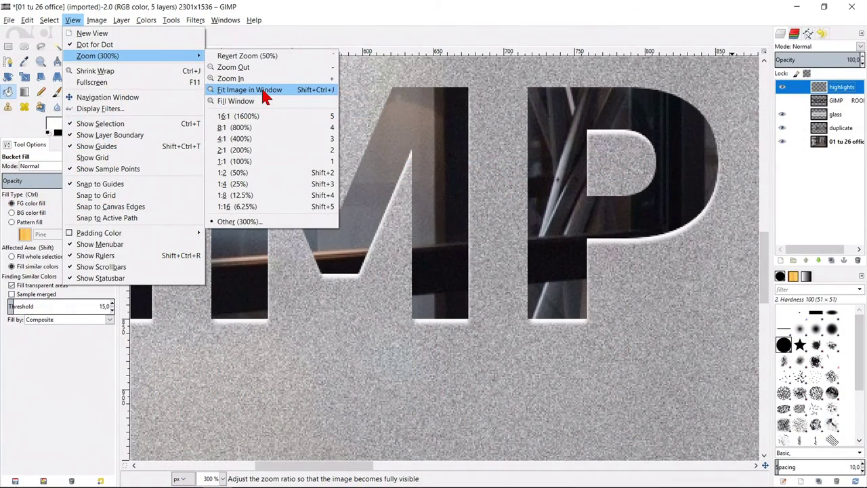
left_click(265, 95)
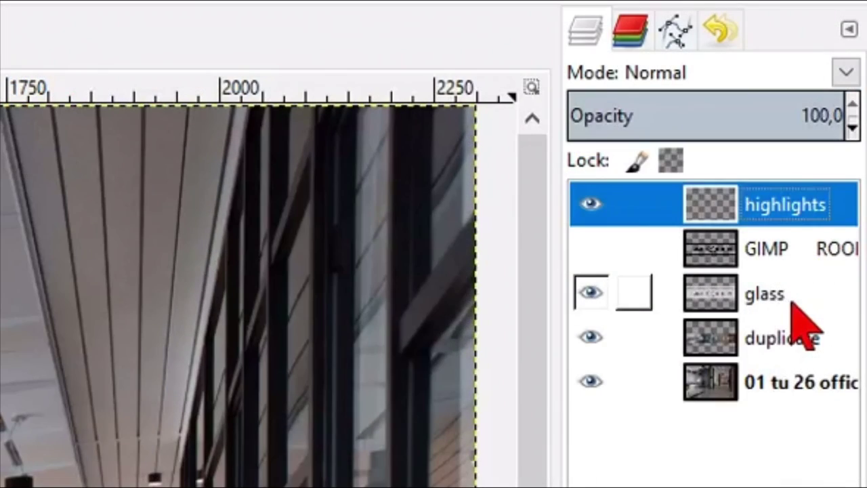
left_click(840, 116)
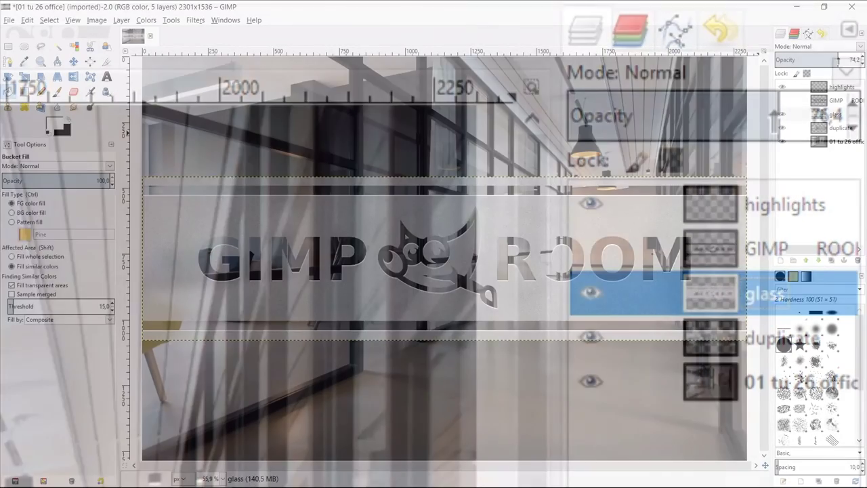
left_click_drag(773, 116, 753, 116)
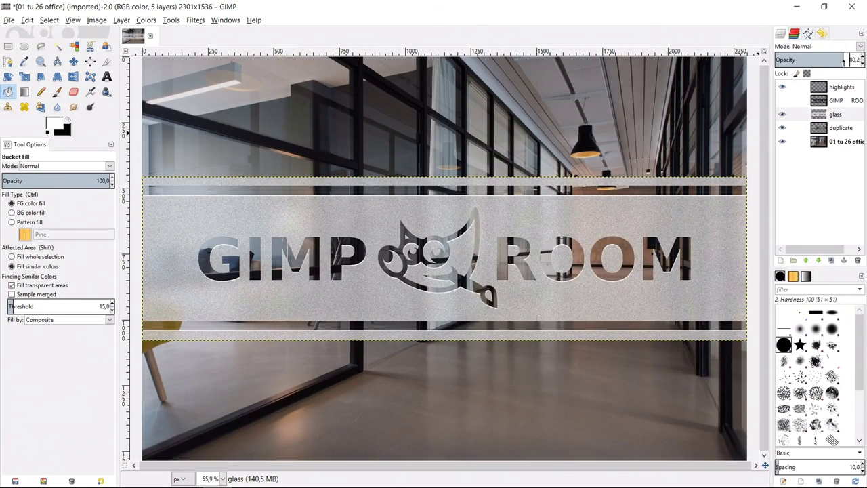